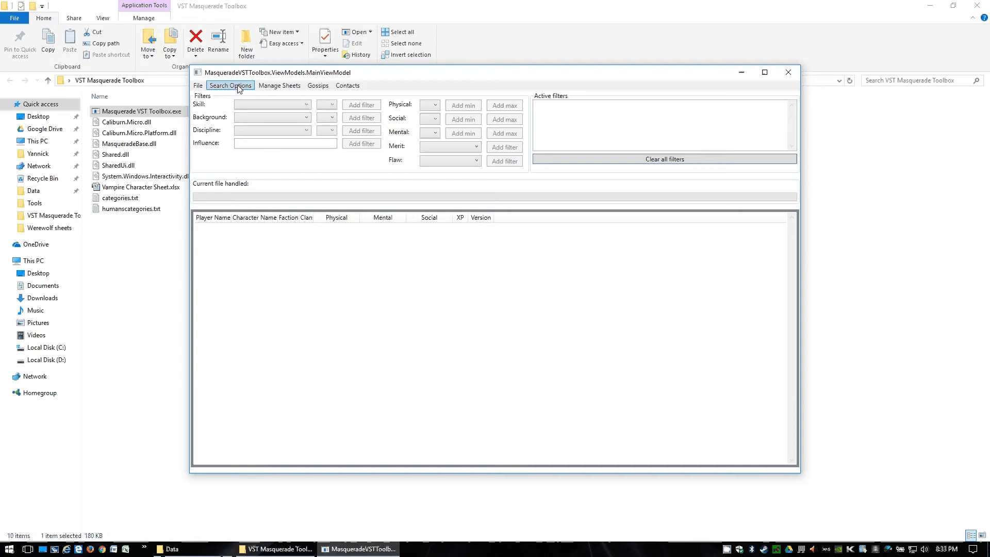
Open vampire.xml from the Tools folder to load the character sheets, and dismiss the completion message.
{"action": "left_click", "coordinate": [200, 87]}
{"action": "left_click", "coordinate": [221, 106]}
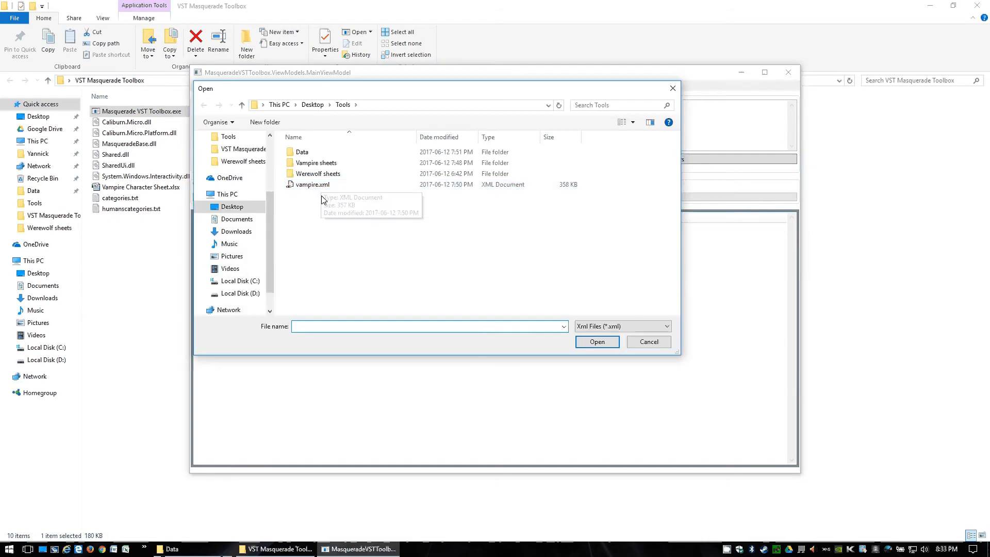
{"action": "left_click", "coordinate": [321, 185]}
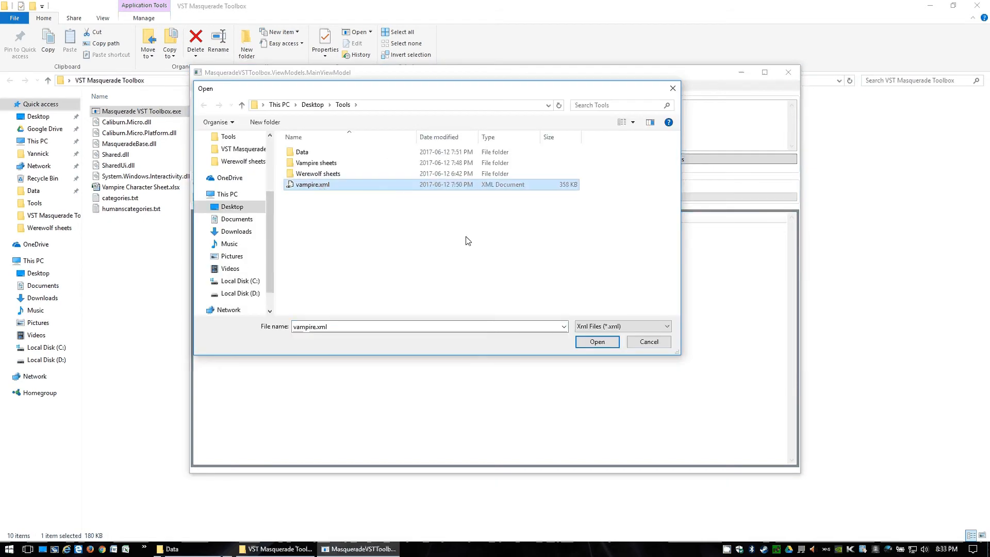
{"action": "left_click", "coordinate": [597, 341]}
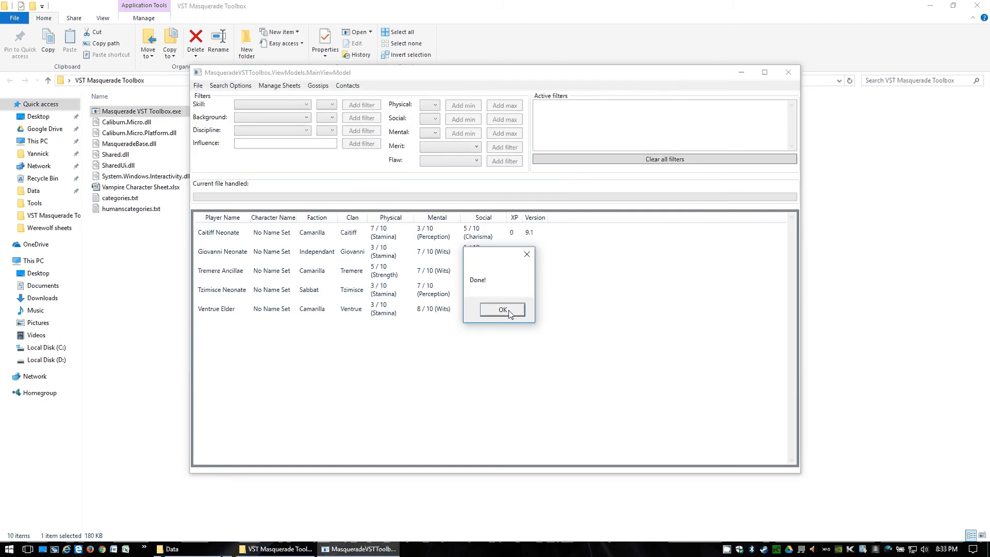
{"action": "left_click", "coordinate": [503, 310]}
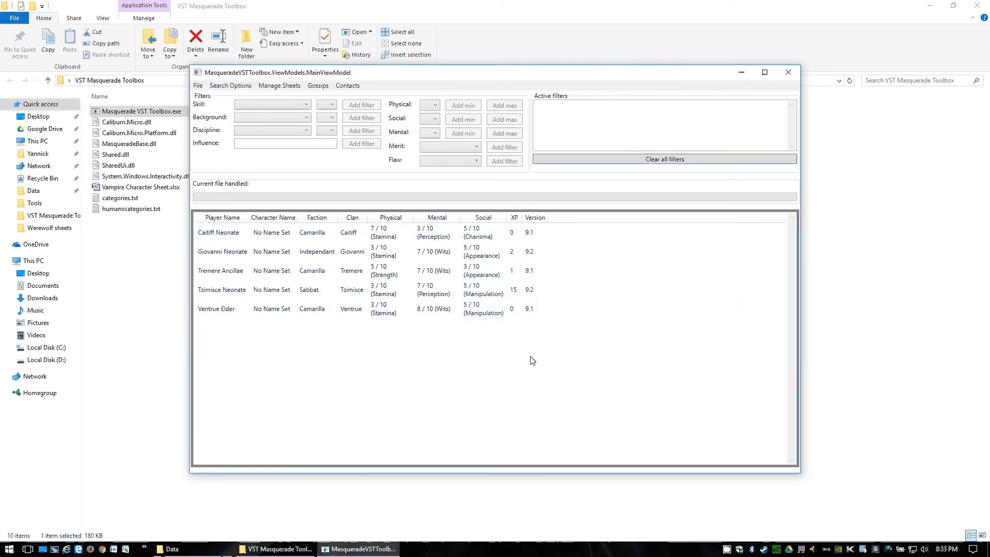
{"action": "left_click", "coordinate": [236, 90]}
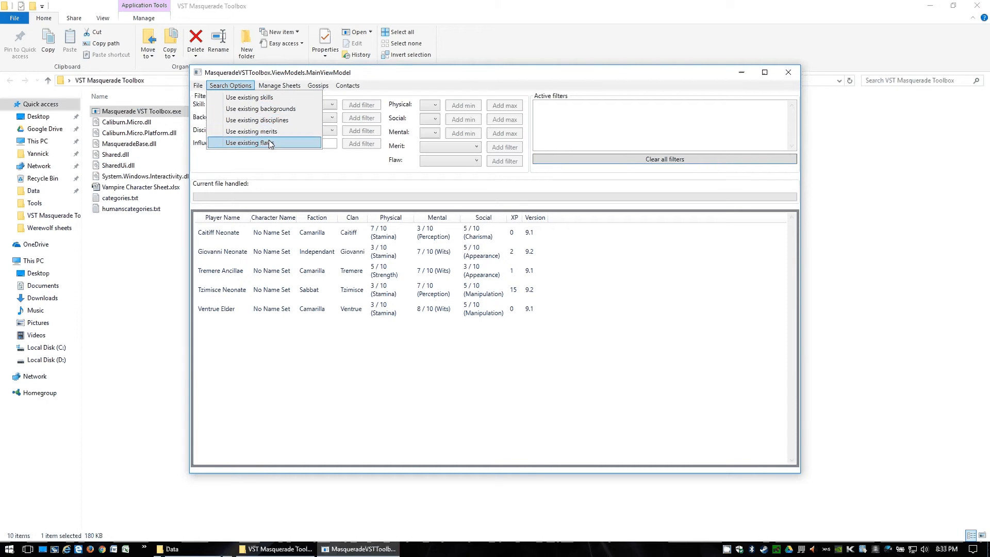
{"action": "left_click", "coordinate": [317, 142]}
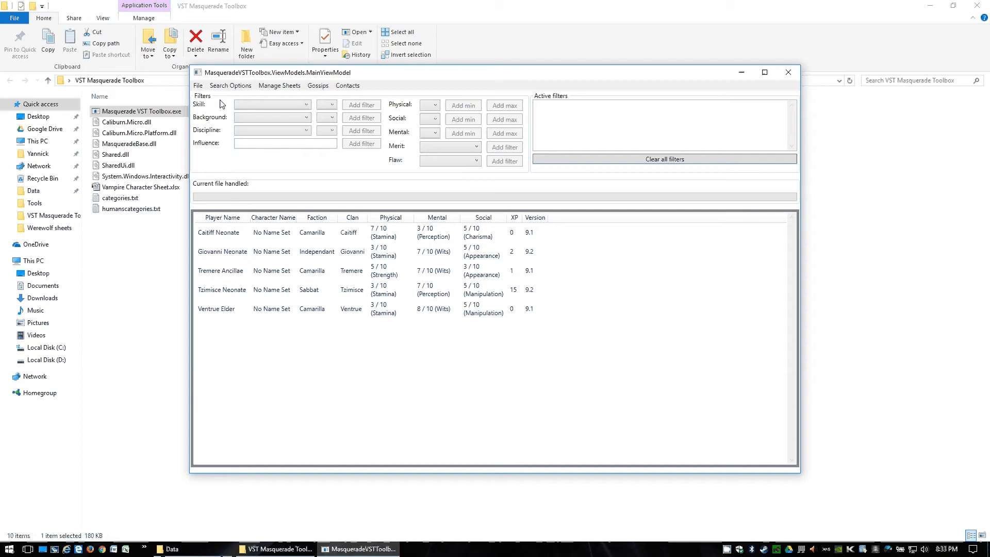
Filter the sheets by the Computers skill at level 2 or higher, and clear the filter after viewing the matches.
{"action": "left_click", "coordinate": [274, 108]}
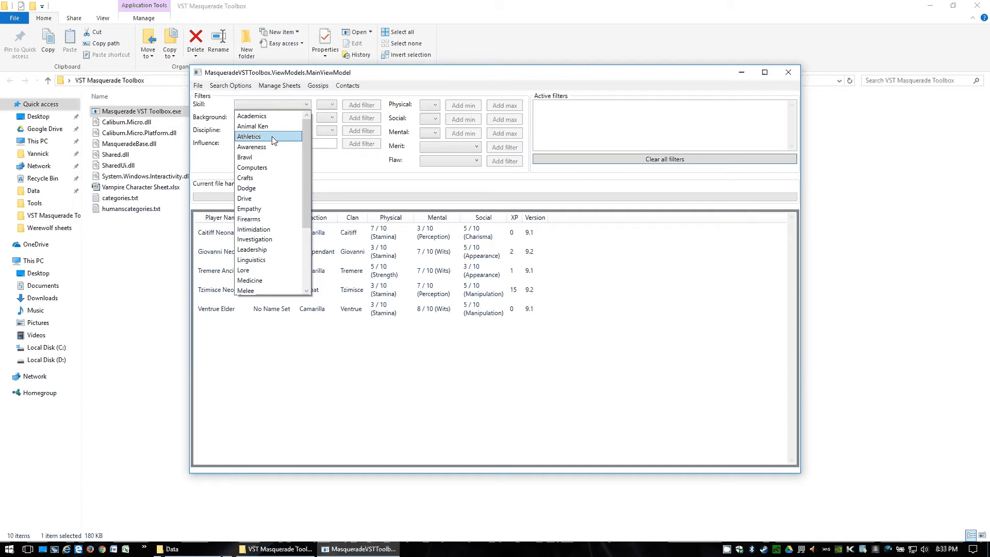
{"action": "left_click", "coordinate": [273, 167]}
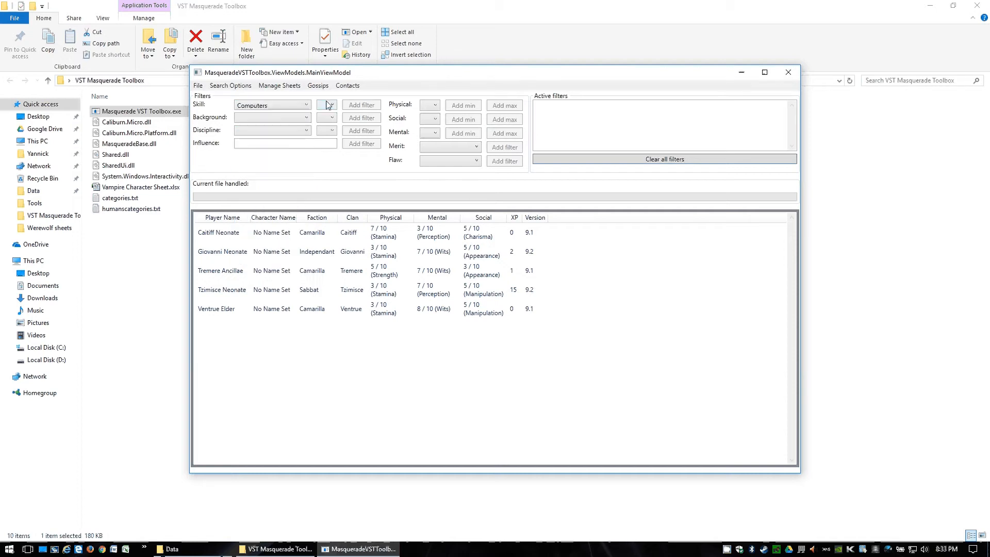
{"action": "left_click", "coordinate": [334, 107]}
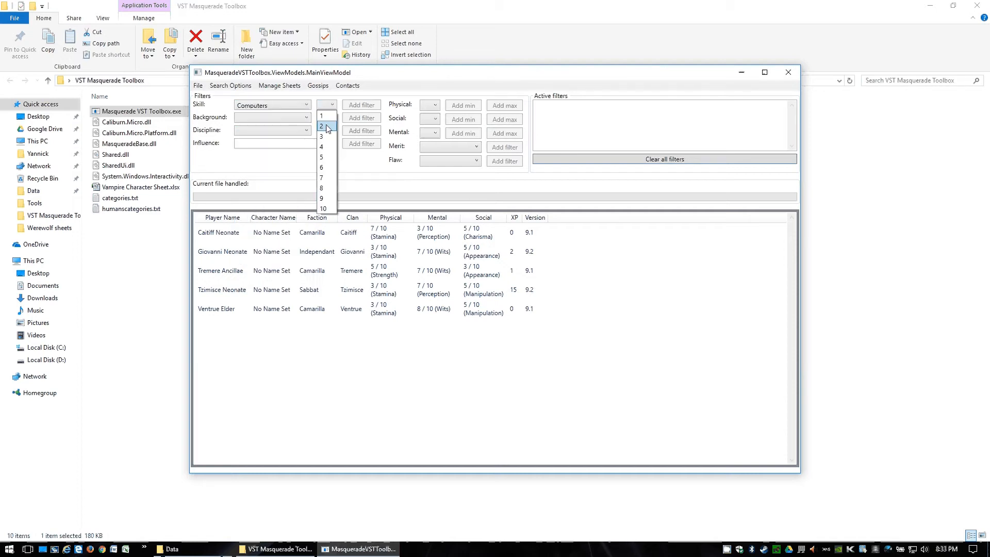
{"action": "left_click", "coordinate": [324, 125]}
{"action": "left_click", "coordinate": [356, 108]}
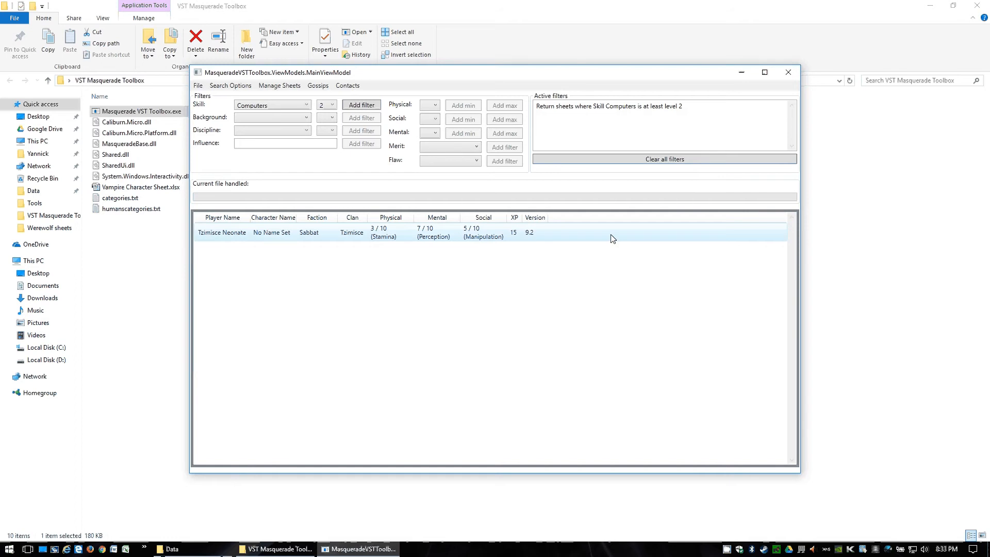
{"action": "left_click", "coordinate": [663, 162]}
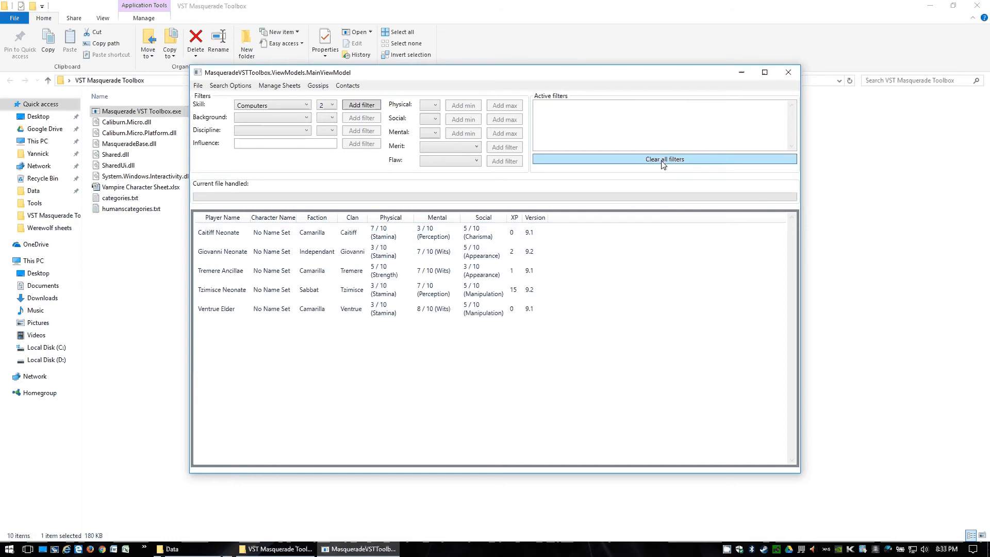
Filter the sheets by the Dodge skill at level 2 or higher, clearing and reapplying the filter once.
{"action": "left_click", "coordinate": [308, 105]}
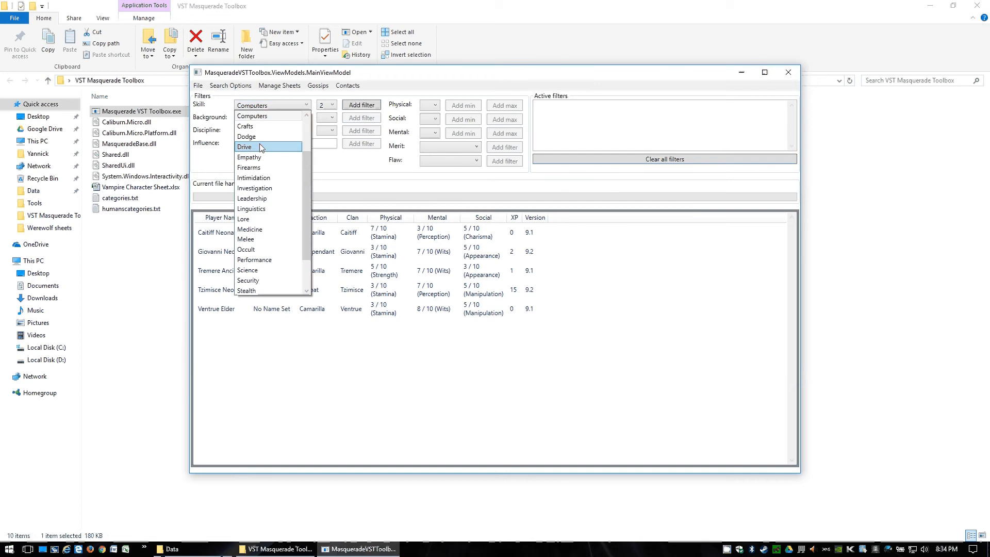
{"action": "left_click", "coordinate": [258, 137]}
{"action": "left_click", "coordinate": [361, 105]}
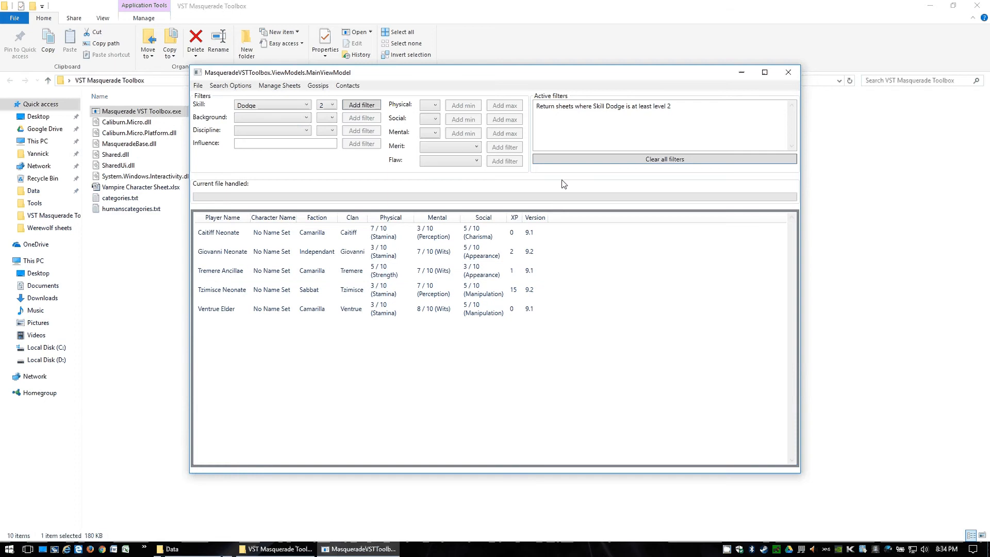
{"action": "left_click", "coordinate": [577, 162]}
{"action": "left_click", "coordinate": [351, 107]}
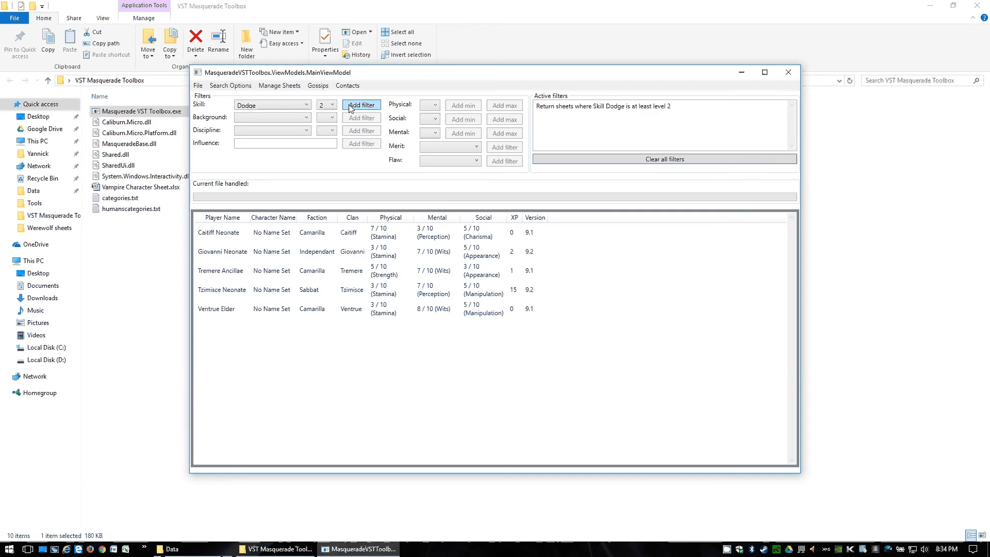
Add skill filters requiring Drive at level 1 or higher and Investigation at level 1 or higher.
{"action": "left_click", "coordinate": [304, 105]}
{"action": "left_click", "coordinate": [270, 128]}
{"action": "left_click", "coordinate": [326, 105]}
{"action": "left_click", "coordinate": [327, 115]}
{"action": "left_click", "coordinate": [359, 105]}
{"action": "left_click", "coordinate": [302, 105]}
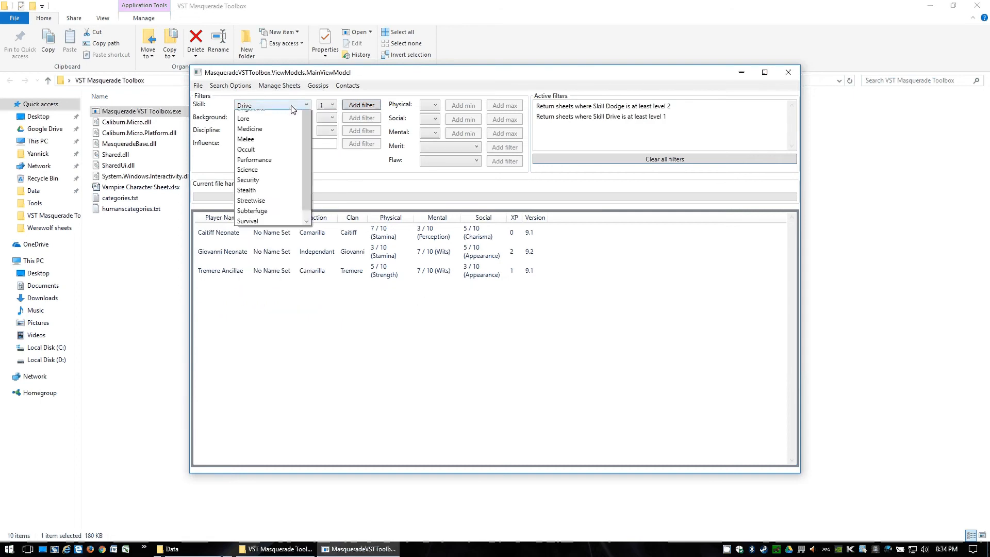
{"action": "left_click", "coordinate": [270, 157]}
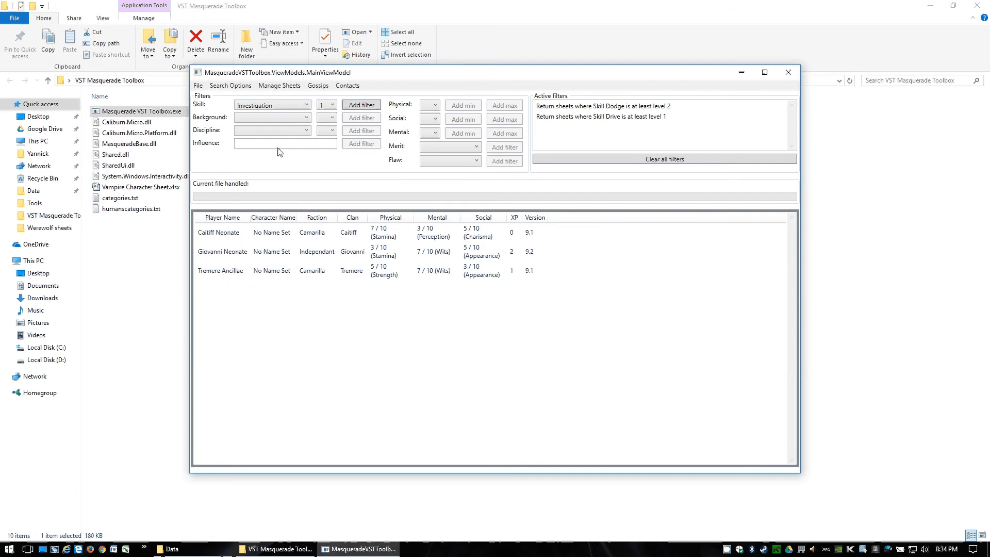
{"action": "left_click", "coordinate": [357, 106]}
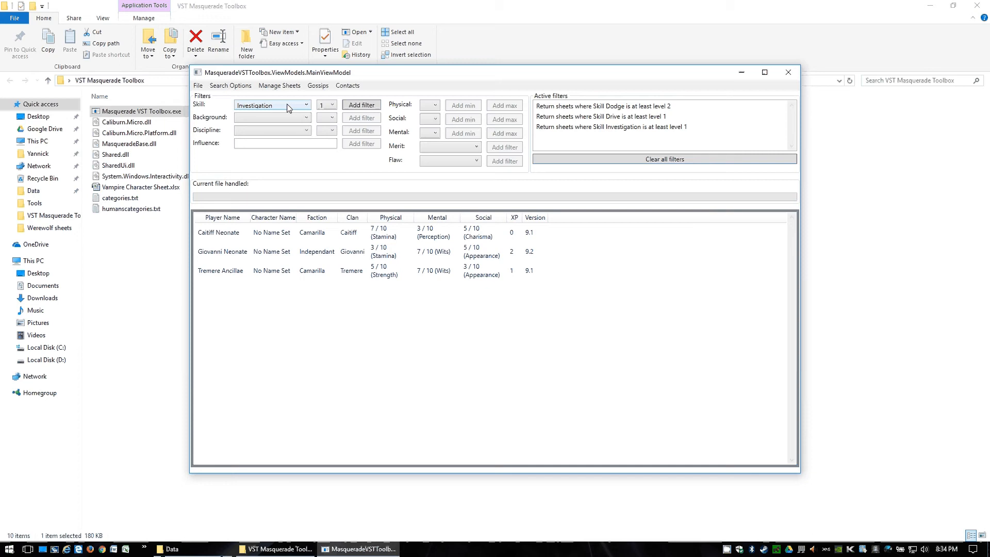
Add a background filter requiring Herd at level 1 or higher, and clear all filters after viewing the matches.
{"action": "left_click", "coordinate": [273, 117]}
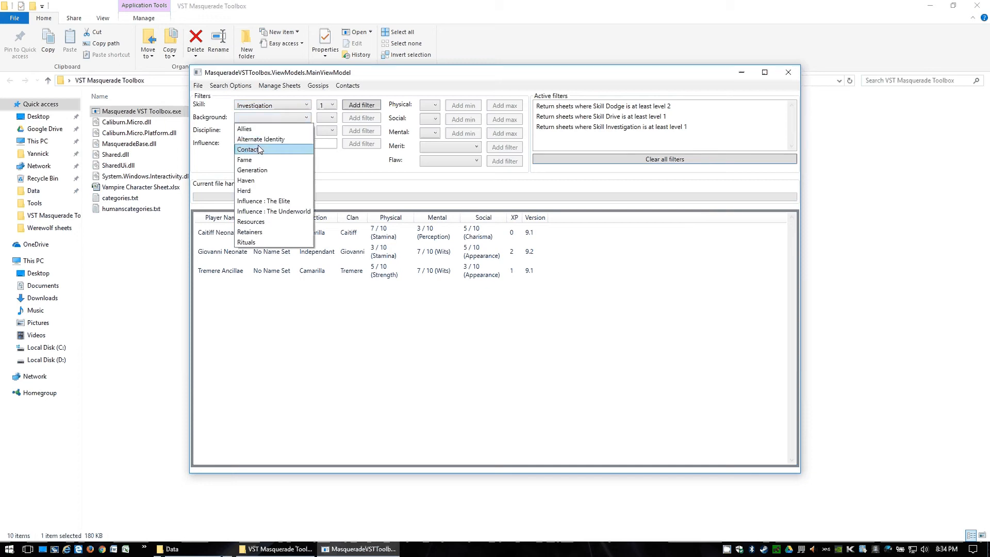
{"action": "left_click", "coordinate": [246, 191]}
{"action": "left_click", "coordinate": [328, 118]}
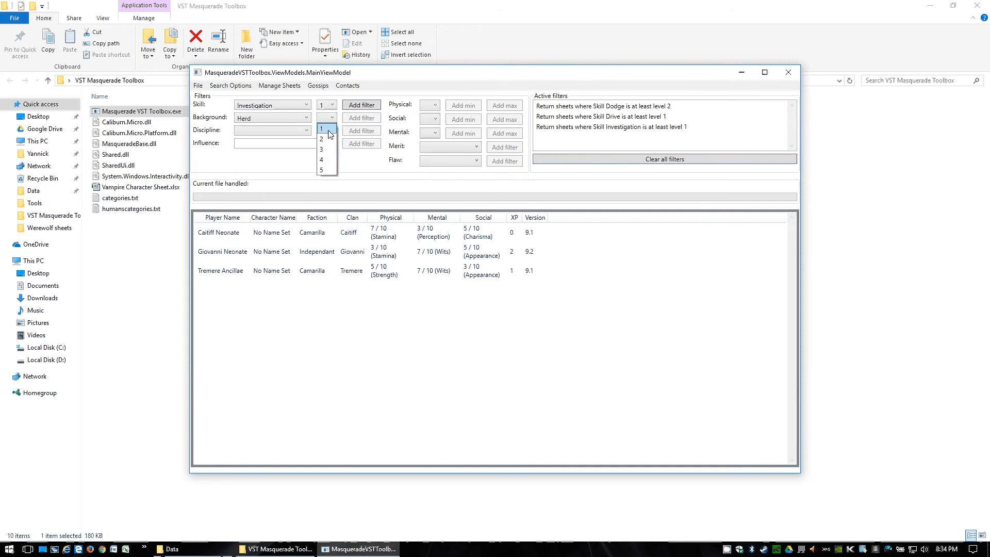
{"action": "left_click", "coordinate": [329, 131]}
{"action": "left_click", "coordinate": [361, 118]}
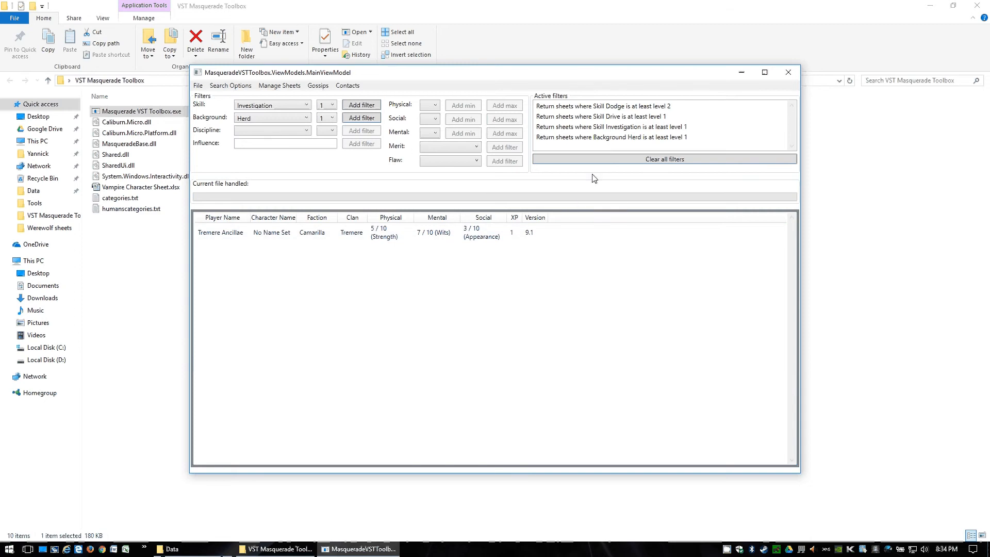
{"action": "left_click", "coordinate": [606, 161]}
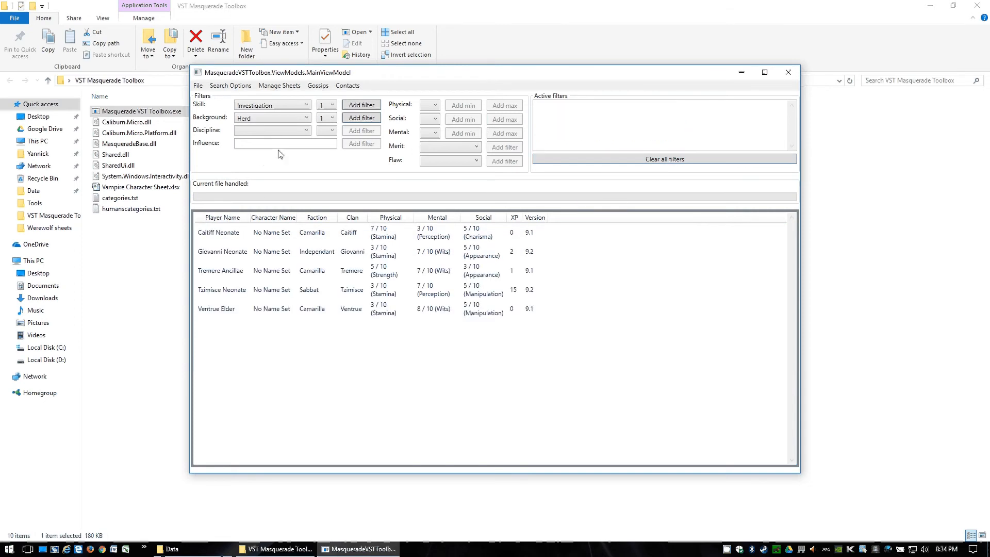
Look through the disciplines and levels offered as filters, along with the influence field.
{"action": "left_click", "coordinate": [306, 131]}
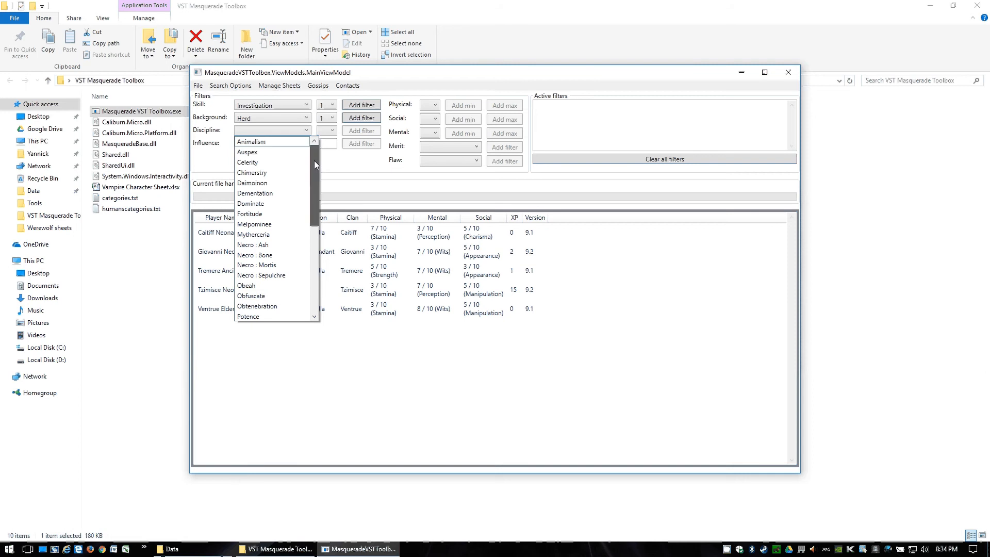
{"action": "mouse_move", "coordinate": [314, 160]}
{"action": "left_mouse_down"}
{"action": "mouse_move", "coordinate": [317, 258]}
{"action": "mouse_move", "coordinate": [317, 165]}
{"action": "left_mouse_up"}
{"action": "left_click", "coordinate": [332, 132]}
{"action": "left_click", "coordinate": [333, 133]}
{"action": "left_click", "coordinate": [333, 133]}
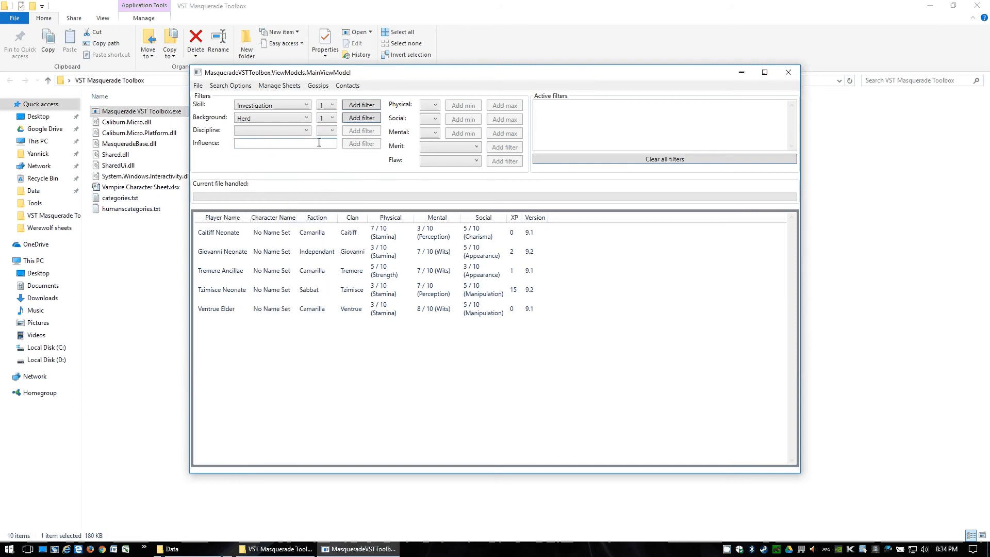
{"action": "left_click", "coordinate": [318, 144]}
Filter the sheets by a minimum Physical attribute of 5 and a maximum Social attribute of 5.
{"action": "left_click", "coordinate": [433, 106]}
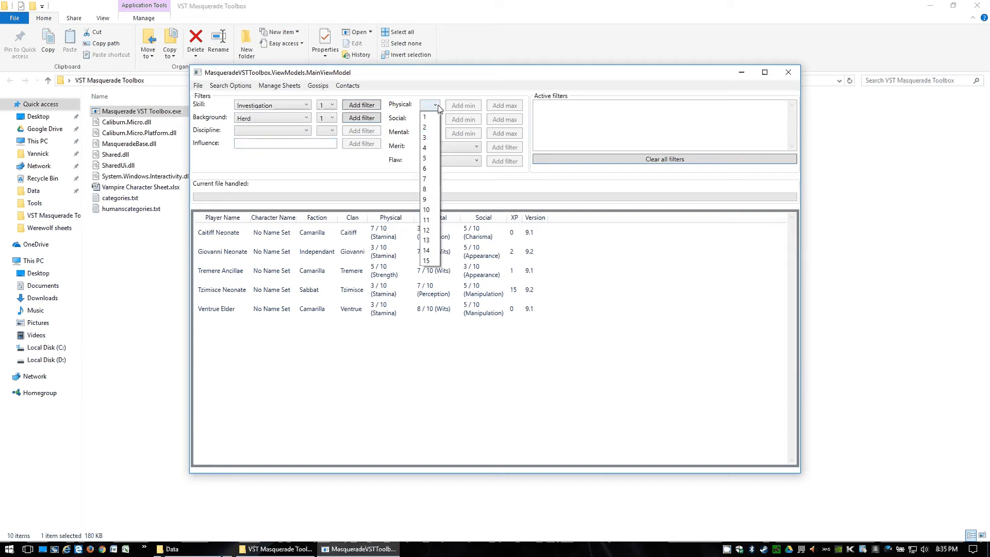
{"action": "left_click", "coordinate": [430, 161]}
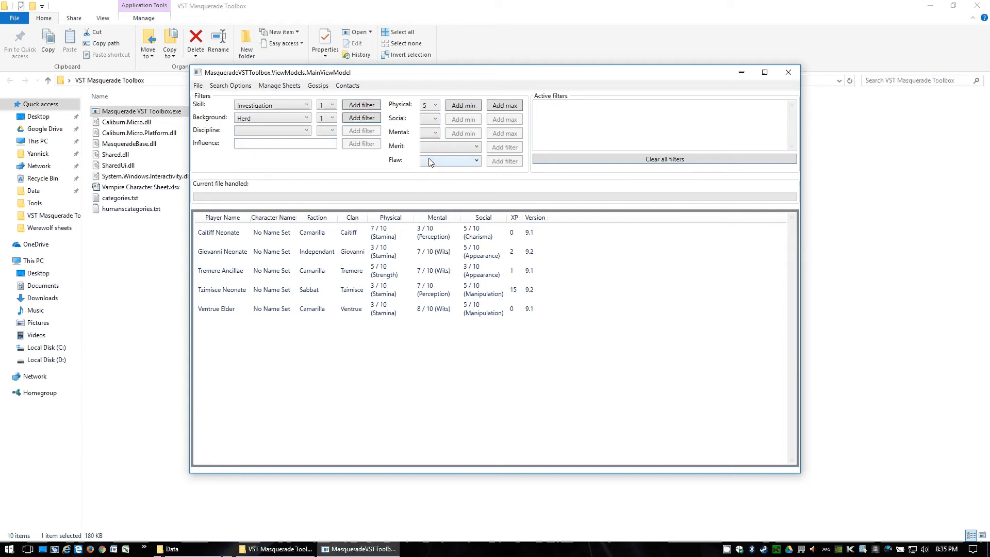
{"action": "left_click", "coordinate": [461, 107]}
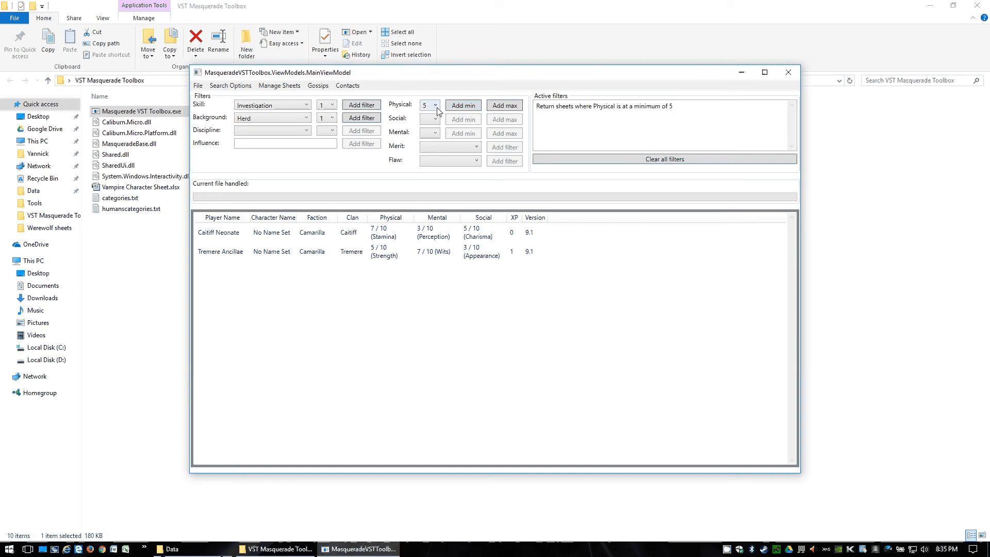
{"action": "left_click", "coordinate": [434, 119]}
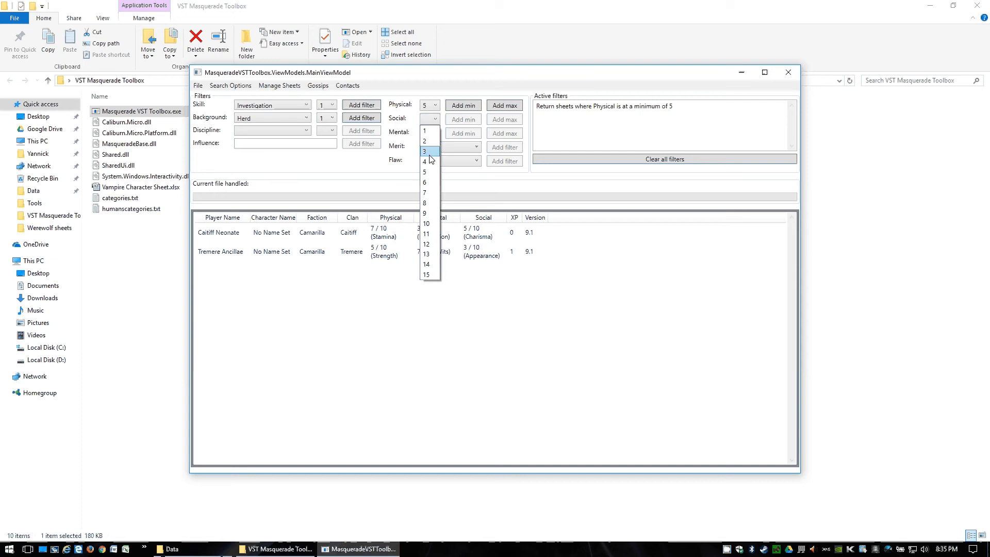
{"action": "left_click", "coordinate": [428, 172]}
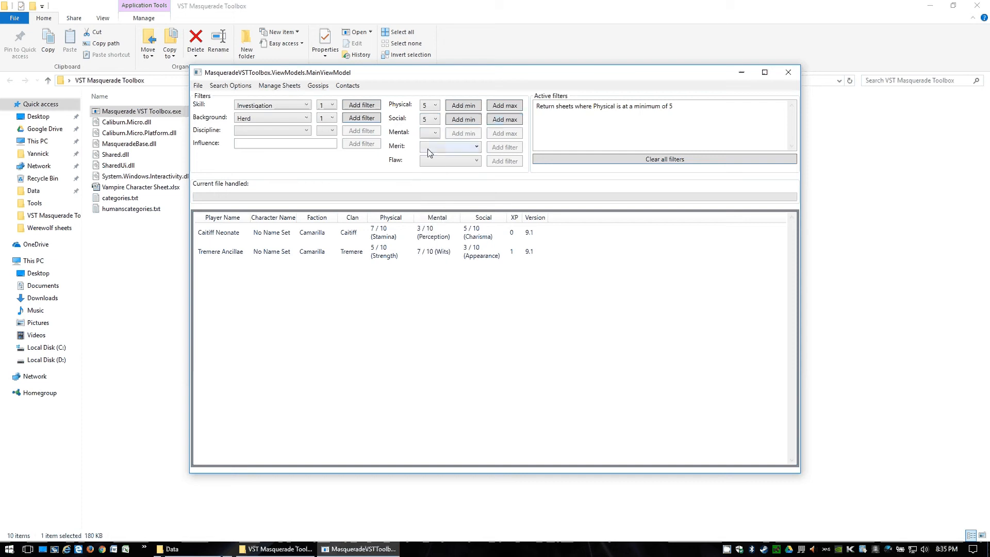
{"action": "left_click", "coordinate": [512, 124]}
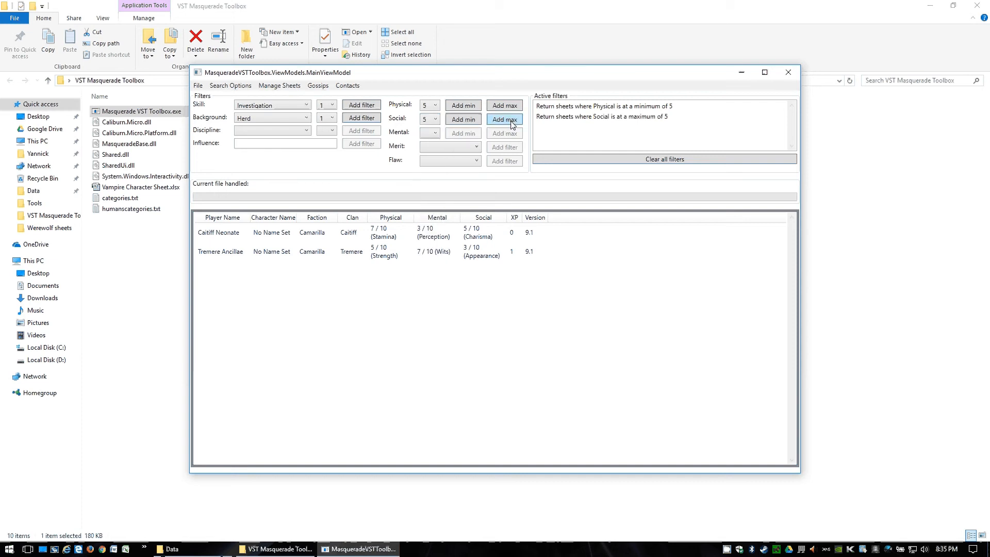
Add a filter for a maximum Mental attribute of 5, and clear all filters after viewing the matches.
{"action": "left_click", "coordinate": [434, 135]}
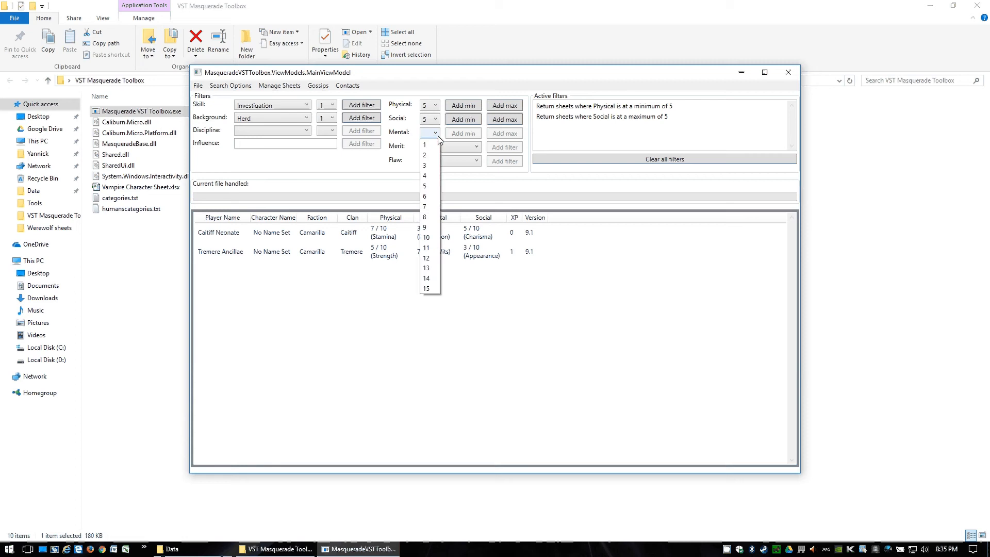
{"action": "left_click", "coordinate": [426, 186]}
{"action": "left_click", "coordinate": [508, 134]}
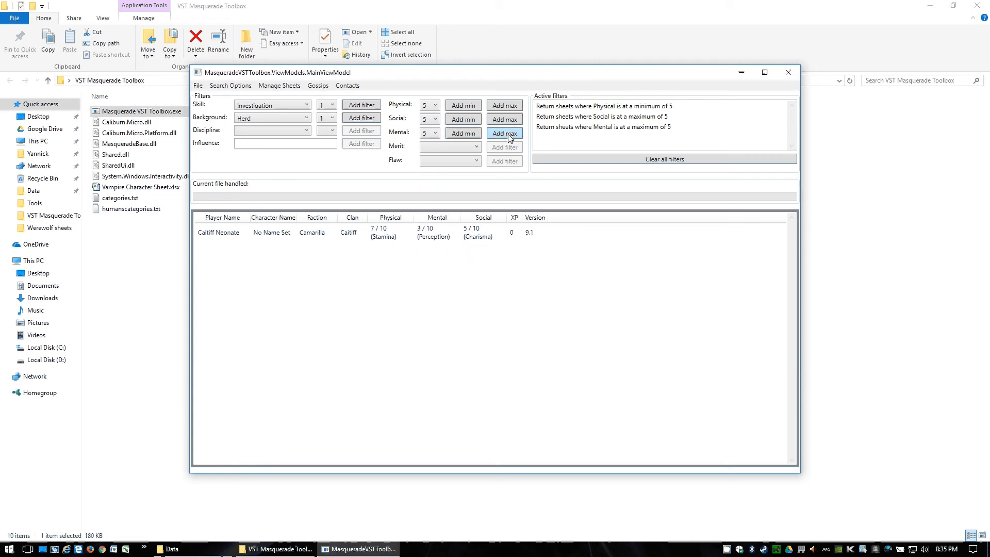
{"action": "left_click", "coordinate": [666, 164]}
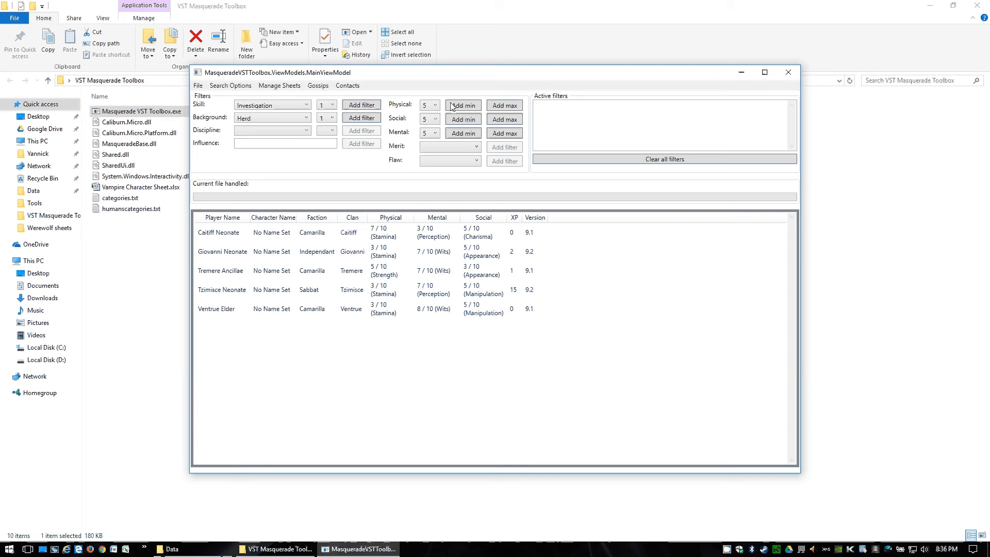
Filter the sheets by the Architect of the Tower merit, and clear the filter after viewing the matches.
{"action": "left_click", "coordinate": [474, 148]}
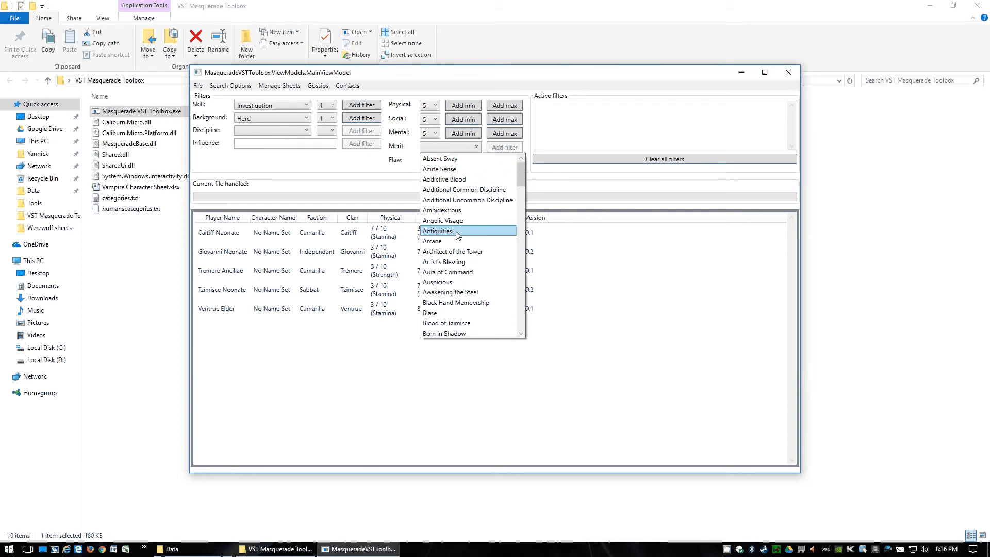
{"action": "left_click", "coordinate": [458, 253]}
{"action": "left_click", "coordinate": [497, 149]}
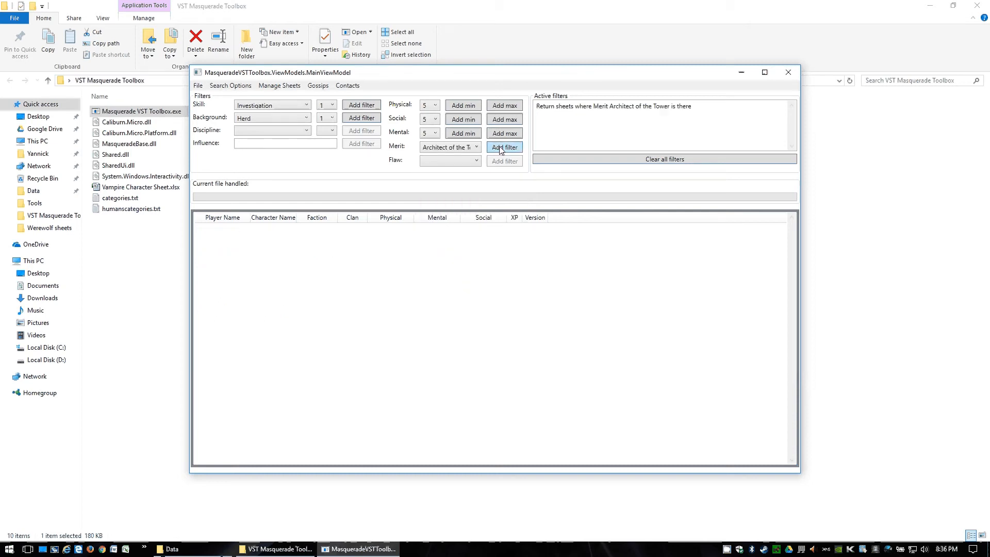
{"action": "left_click", "coordinate": [638, 164]}
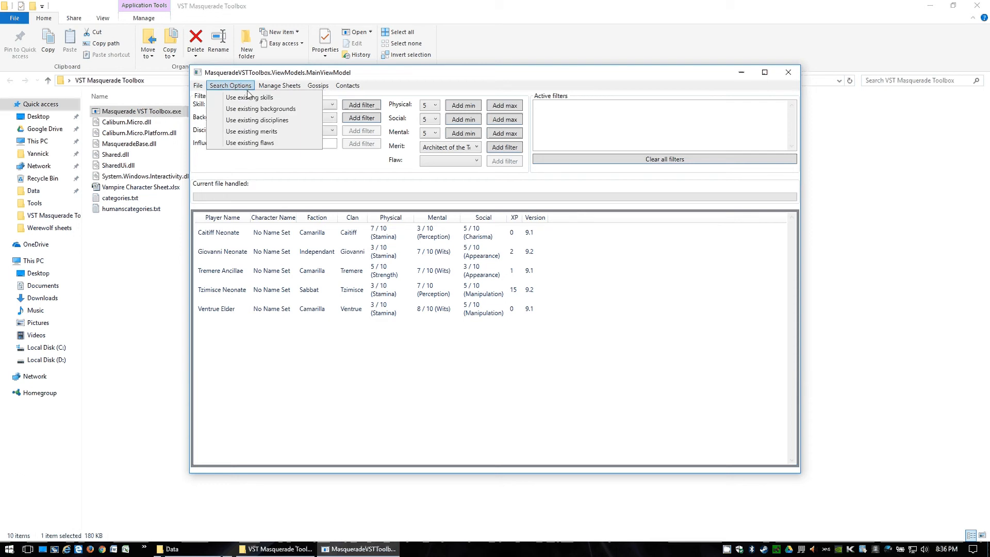
Enable the option to use existing skills in the search, and look through the skills offered as filters.
{"action": "left_click", "coordinate": [261, 101]}
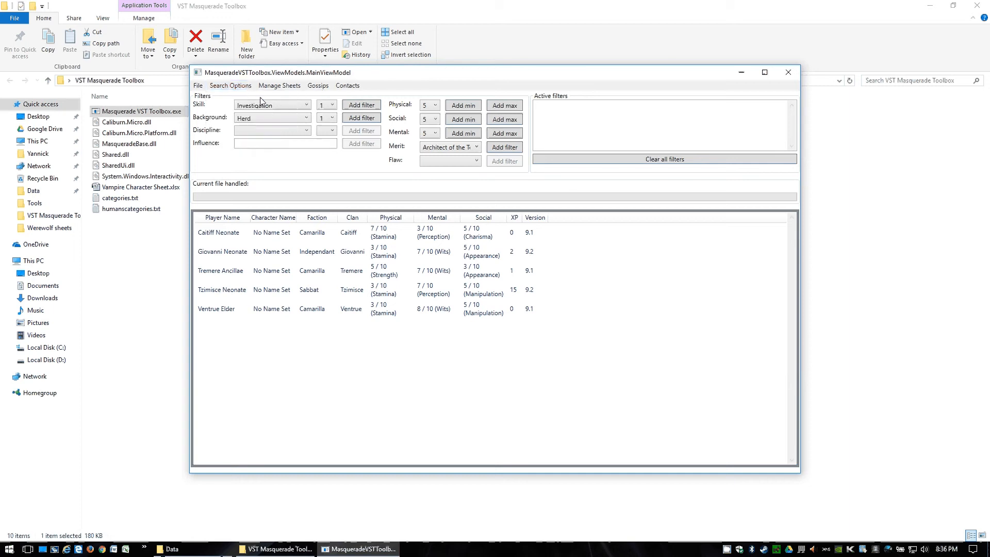
{"action": "left_click", "coordinate": [240, 87]}
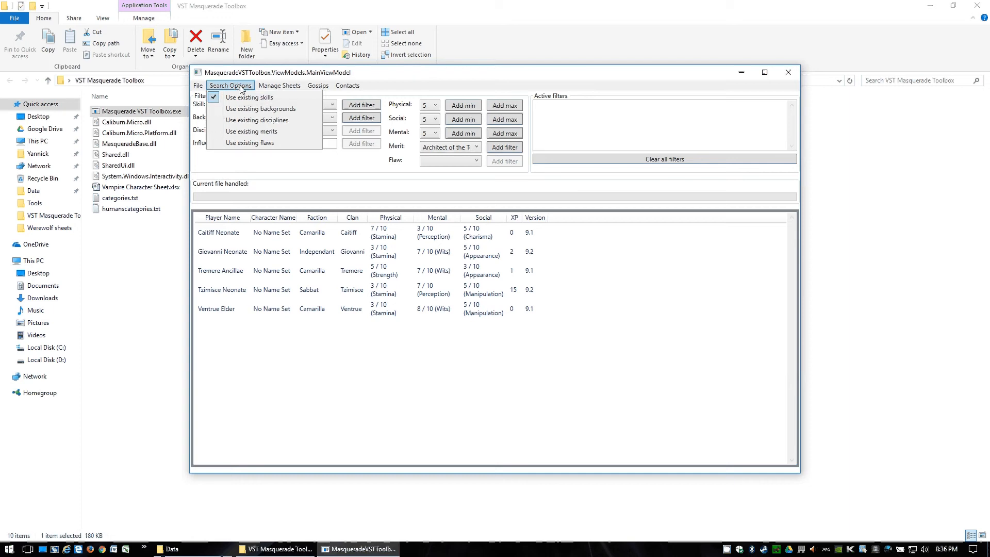
{"action": "left_click", "coordinate": [308, 107]}
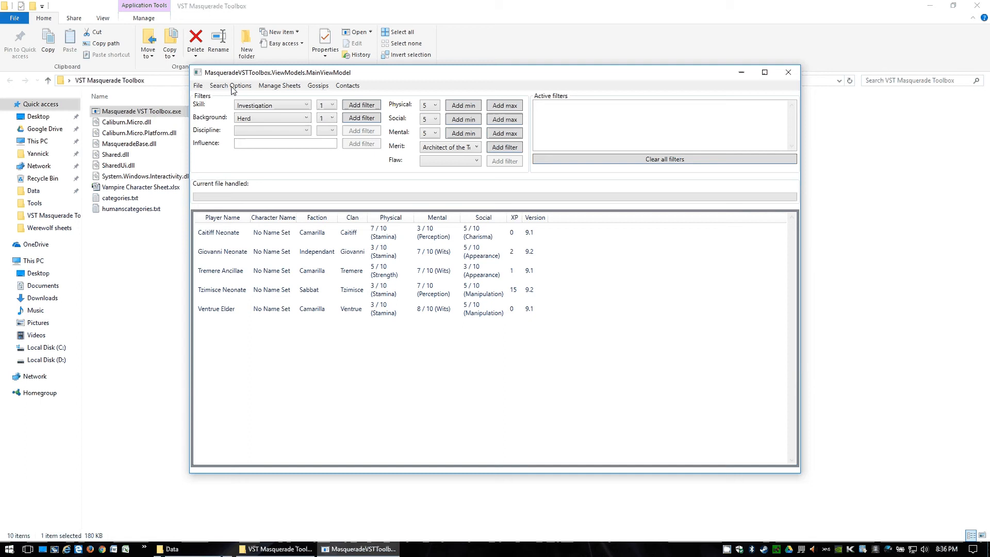
{"action": "left_click", "coordinate": [308, 107]}
{"action": "scroll", "coordinate": [308, 133], "scroll_direction": "up", "scroll_amount": 1}
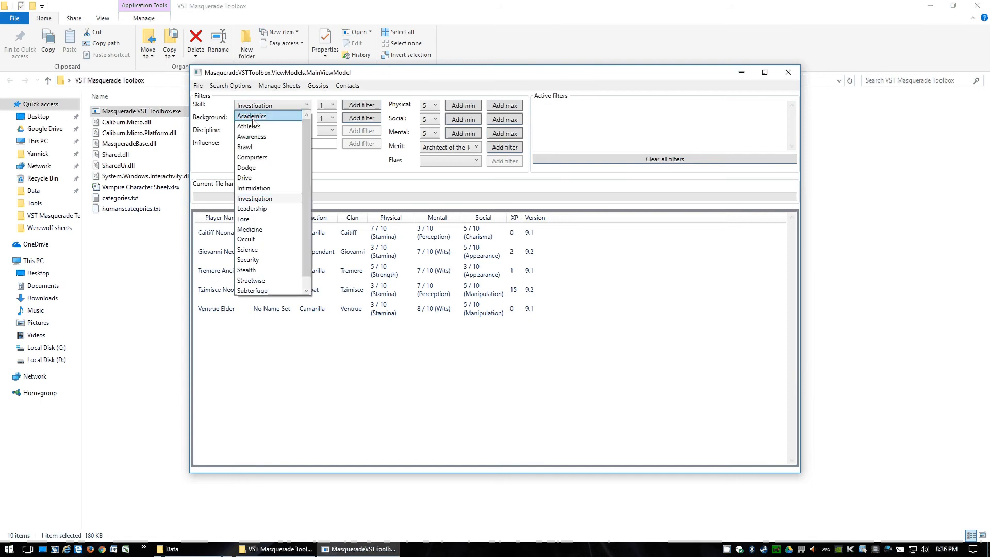
{"action": "scroll", "coordinate": [268, 150], "scroll_direction": "down", "scroll_amount": 1}
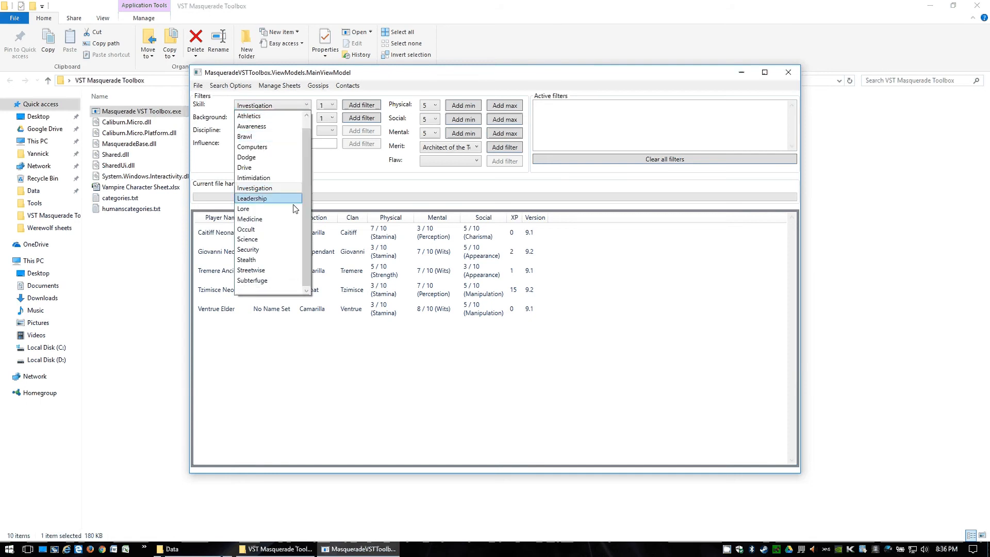
{"action": "scroll", "coordinate": [288, 201], "scroll_direction": "up", "scroll_amount": 1}
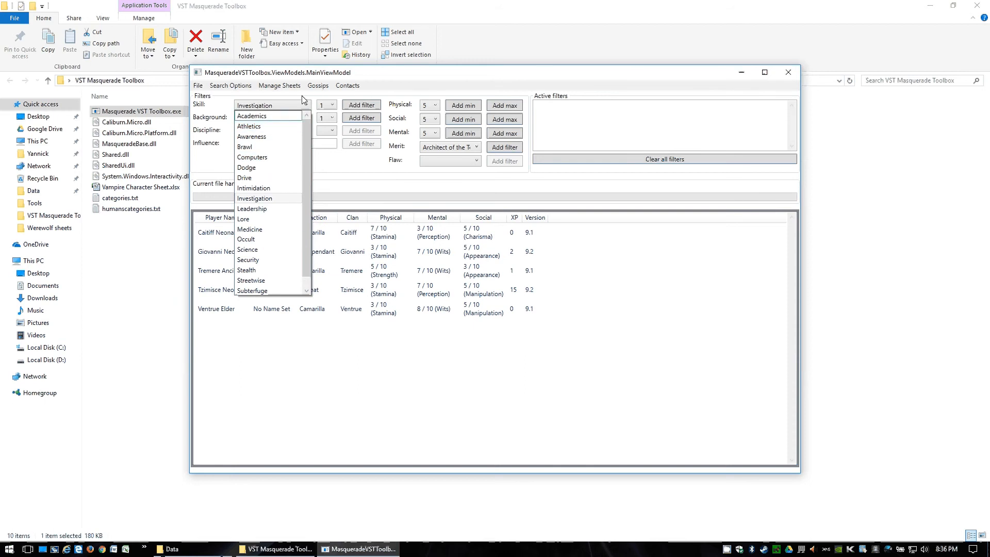
{"action": "left_click", "coordinate": [379, 91]}
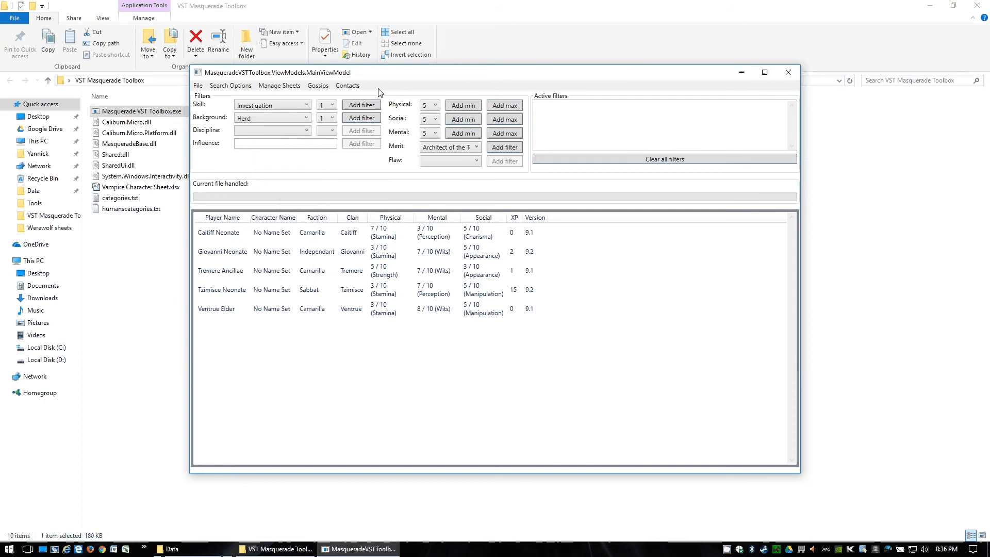
Turn off the existing skills option to examine the full skill list, and re-enable it to compare the two lists.
{"action": "left_click", "coordinate": [230, 85]}
{"action": "left_click", "coordinate": [234, 98]}
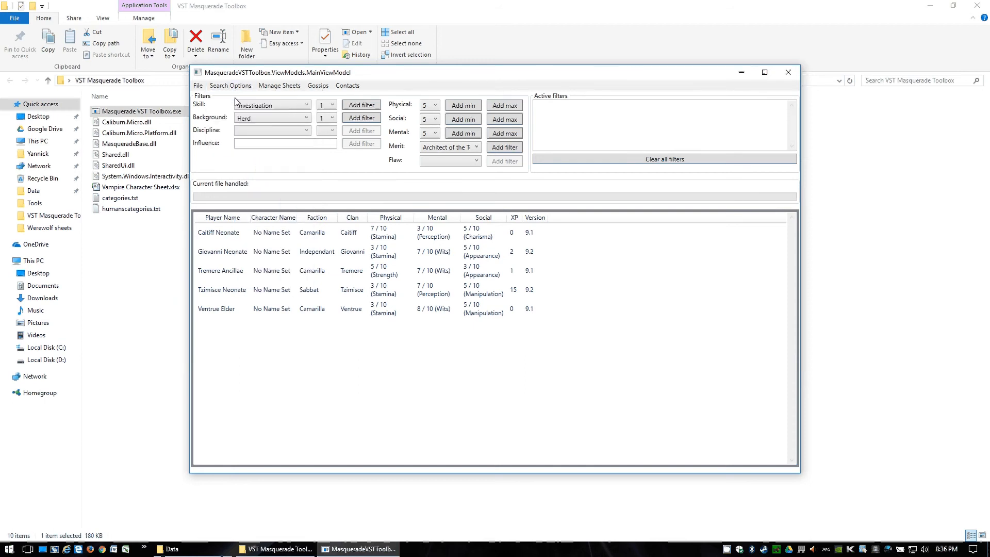
{"action": "left_click", "coordinate": [306, 106]}
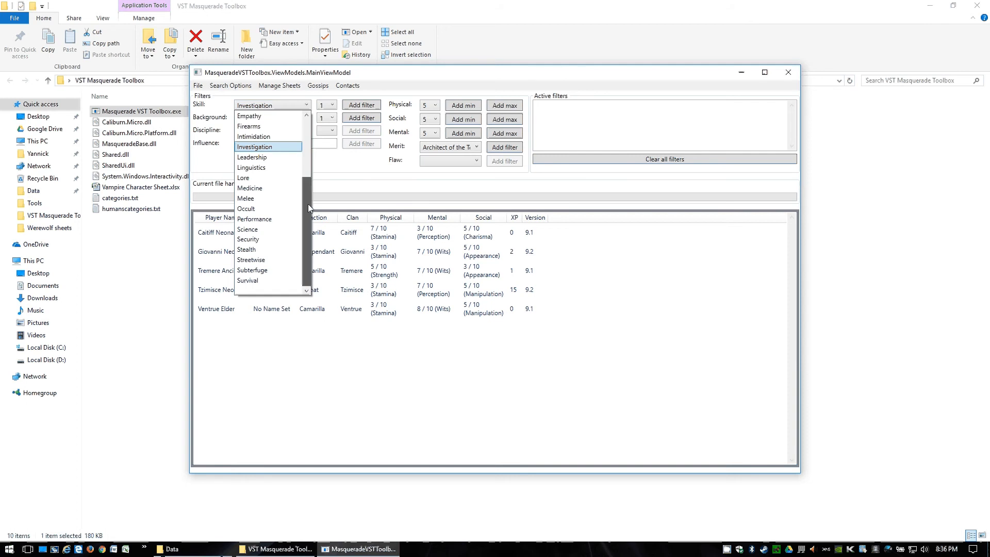
{"action": "left_click", "coordinate": [341, 163]}
{"action": "left_click", "coordinate": [230, 85]}
{"action": "left_click", "coordinate": [254, 105]}
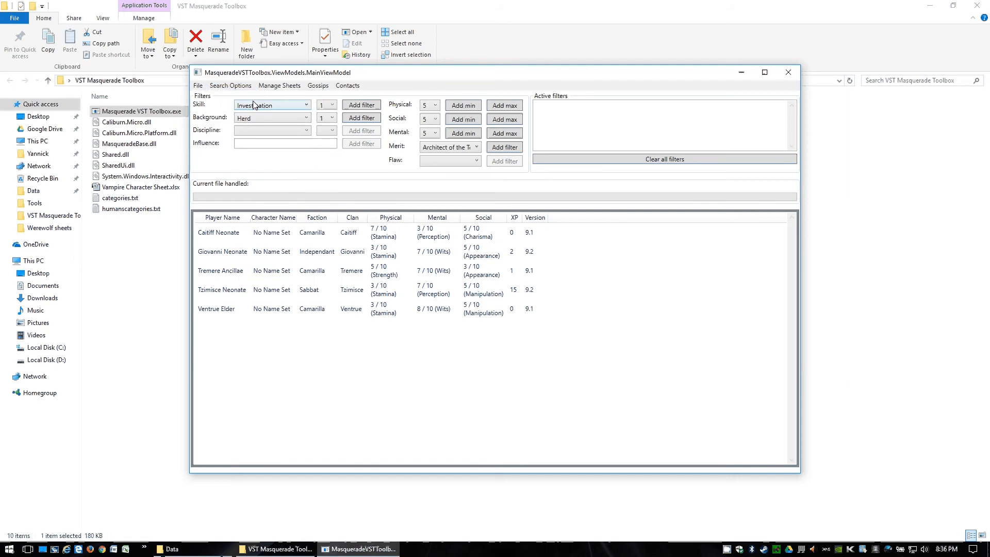
{"action": "left_click", "coordinate": [283, 106]}
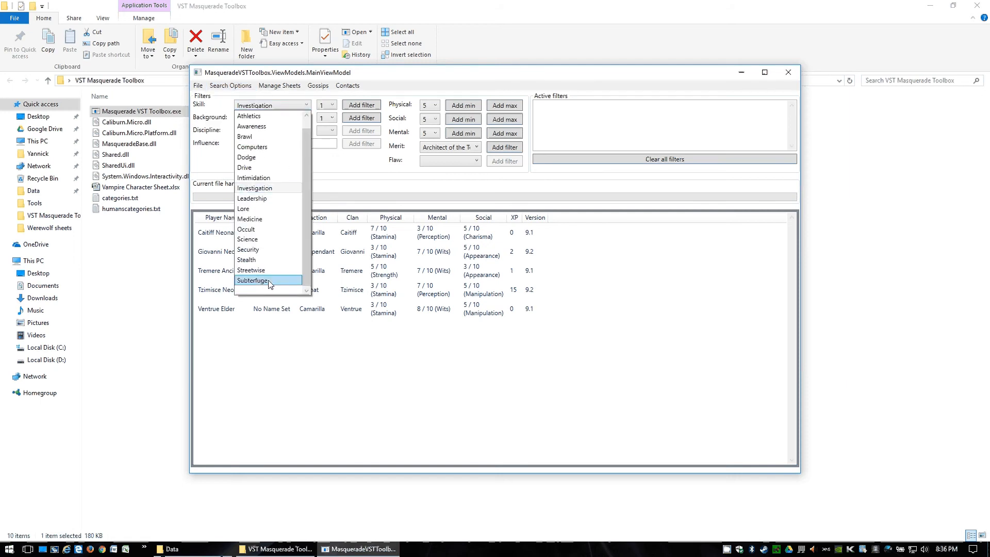
{"action": "left_click", "coordinate": [360, 184]}
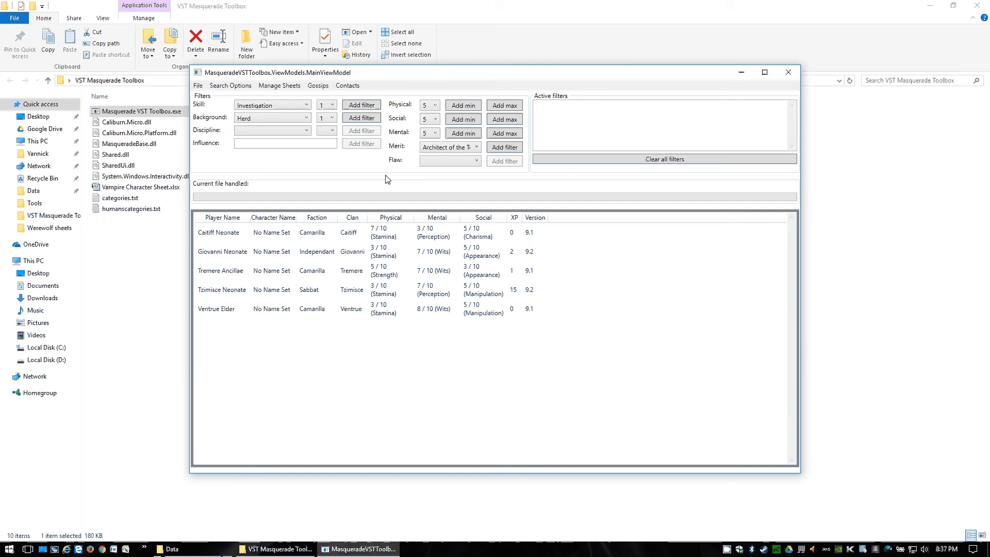
Enable the option to use existing backgrounds in the search, and look through the backgrounds offered as filters.
{"action": "left_click", "coordinate": [220, 88]}
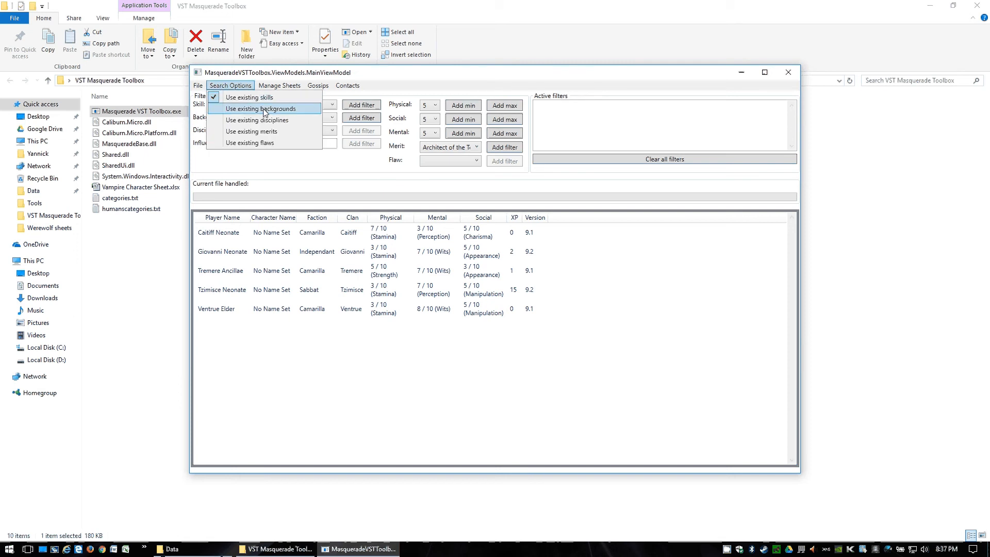
{"action": "left_click", "coordinate": [263, 110]}
{"action": "left_click", "coordinate": [291, 120]}
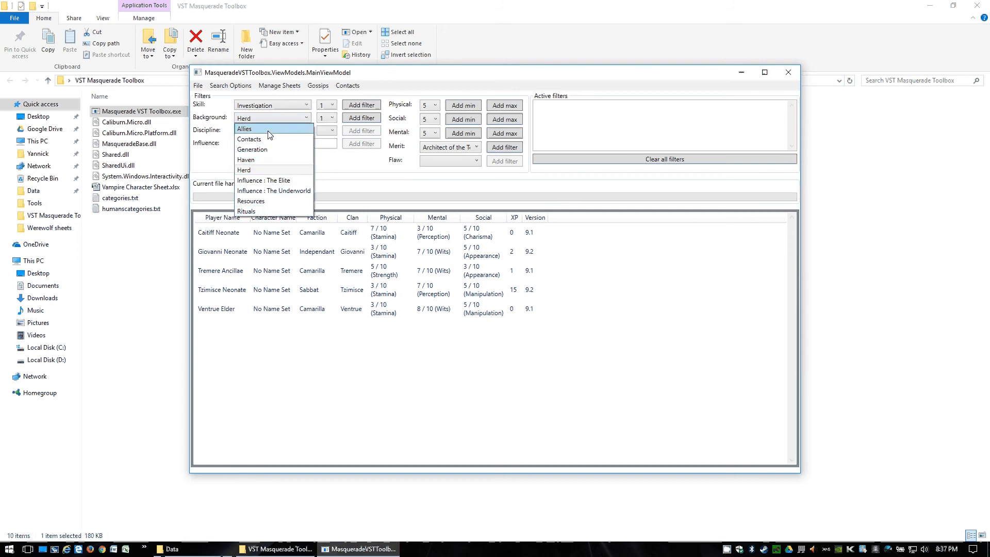
{"action": "left_click", "coordinate": [231, 86]}
Enable the option to use existing disciplines in the search, and look through the disciplines offered as filters.
{"action": "left_click", "coordinate": [230, 85]}
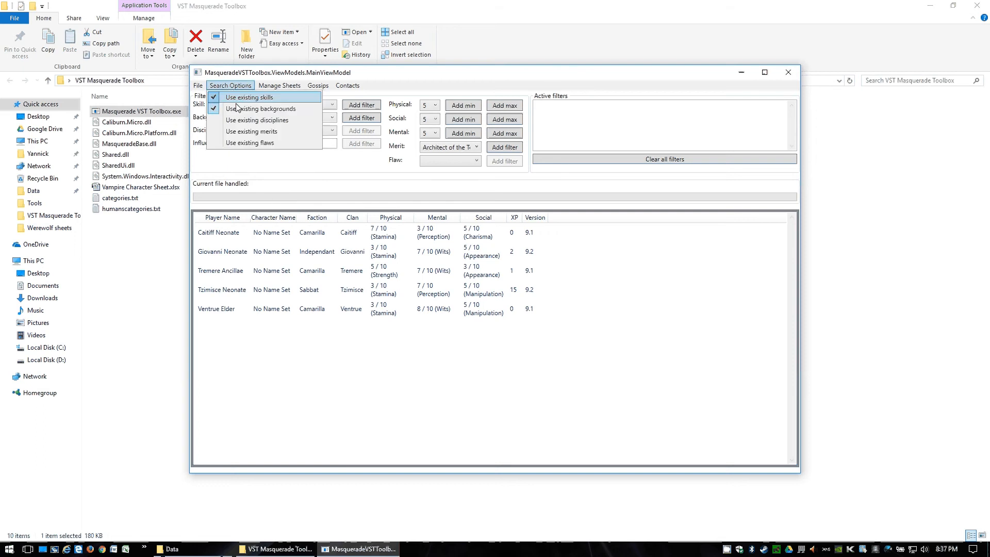
{"action": "left_click", "coordinate": [245, 121]}
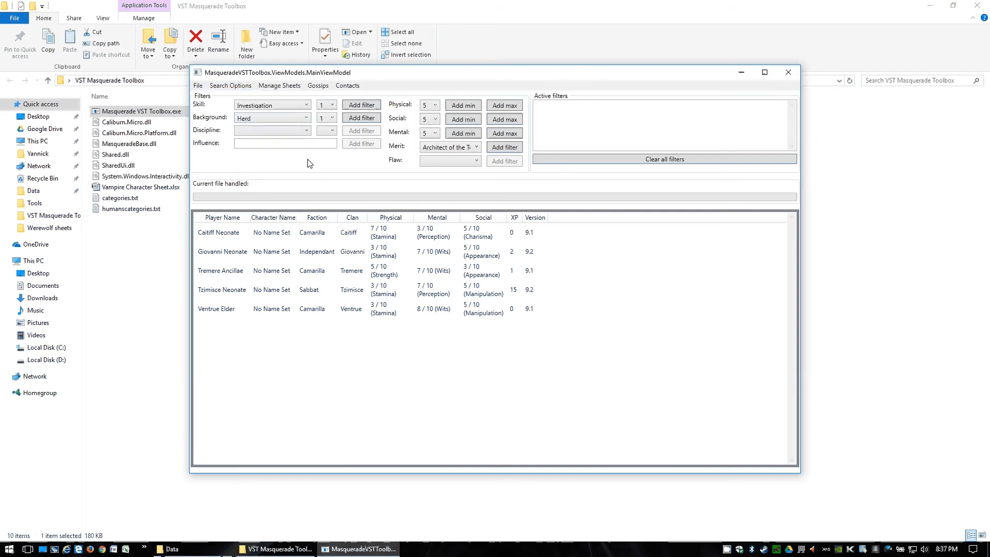
{"action": "left_click", "coordinate": [304, 132]}
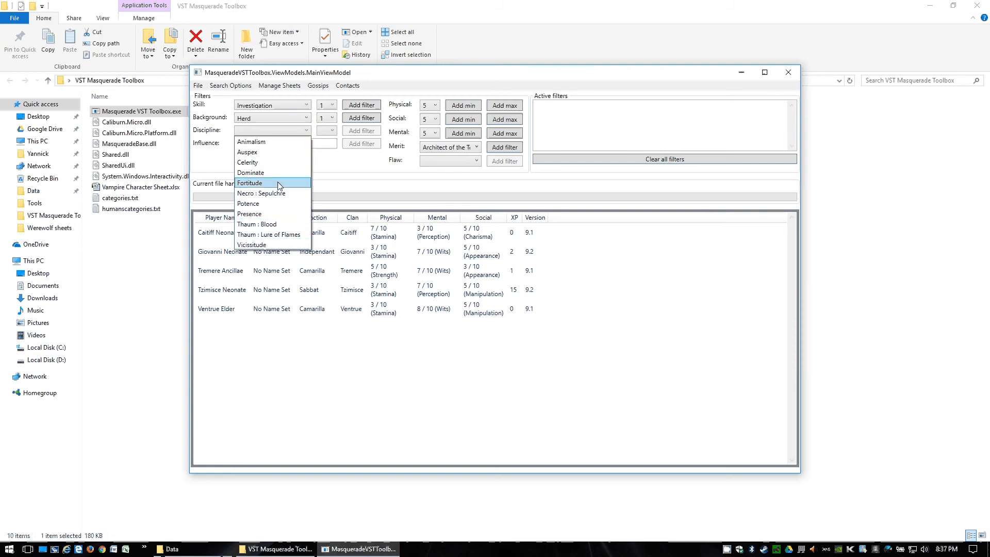
{"action": "left_click", "coordinate": [336, 160]}
Enable the options to use existing merits and existing flaws, and look through both filter lists.
{"action": "left_click", "coordinate": [231, 86]}
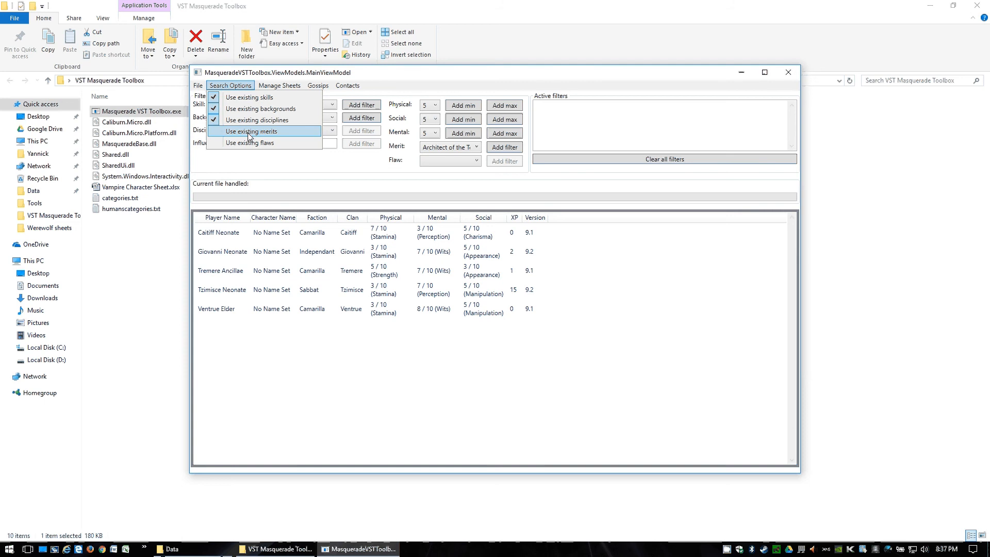
{"action": "left_click", "coordinate": [259, 132]}
{"action": "left_click", "coordinate": [231, 85]}
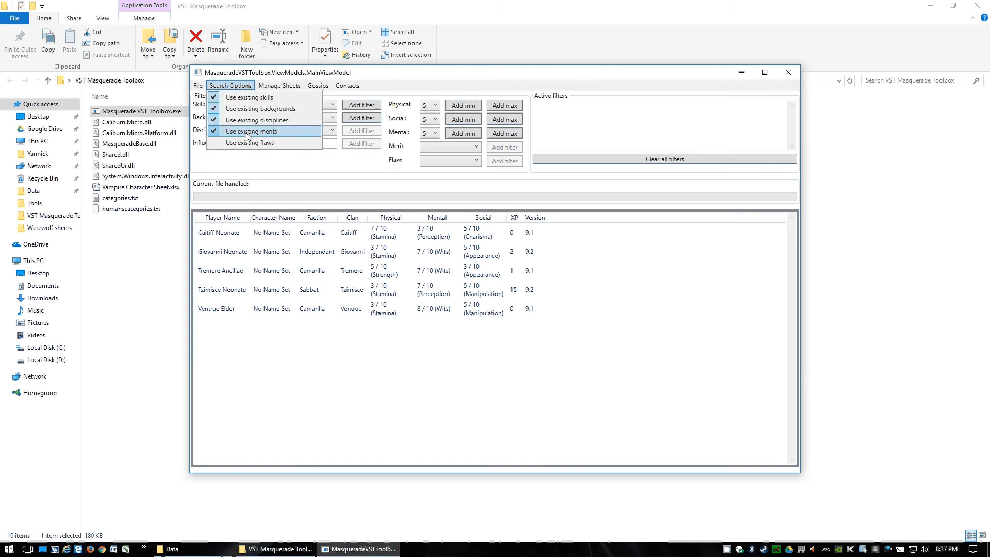
{"action": "left_click", "coordinate": [250, 143]}
{"action": "left_click", "coordinate": [461, 147]}
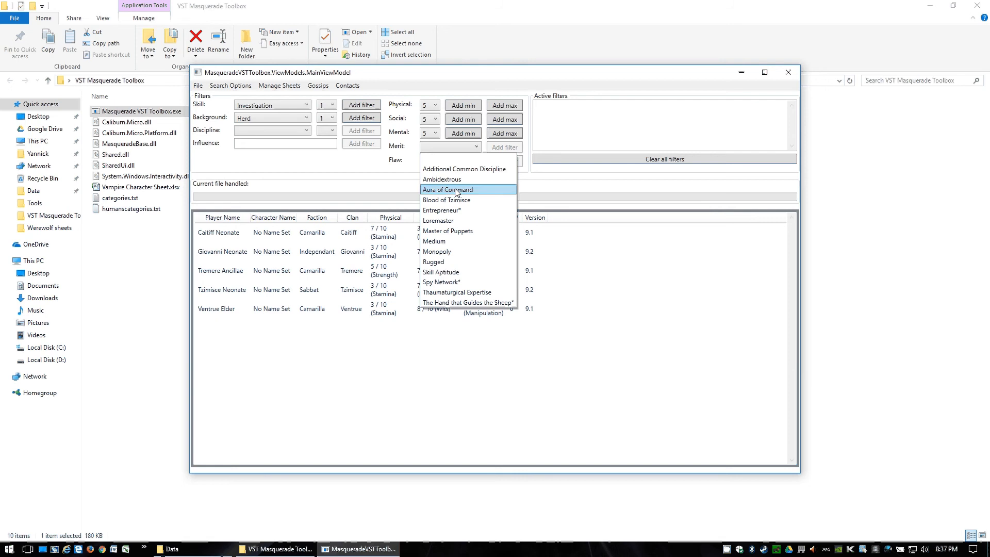
{"action": "left_click", "coordinate": [542, 187]}
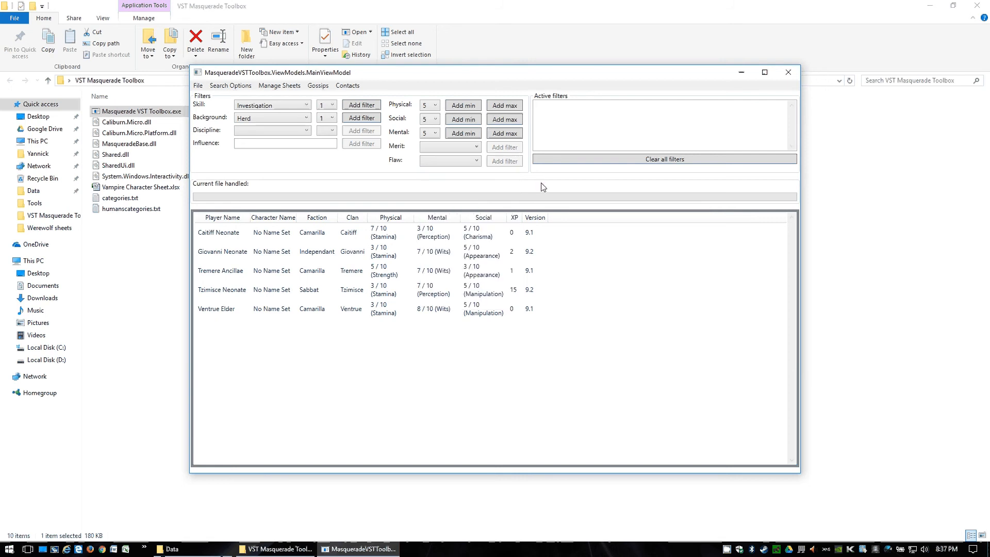
{"action": "left_click", "coordinate": [477, 162]}
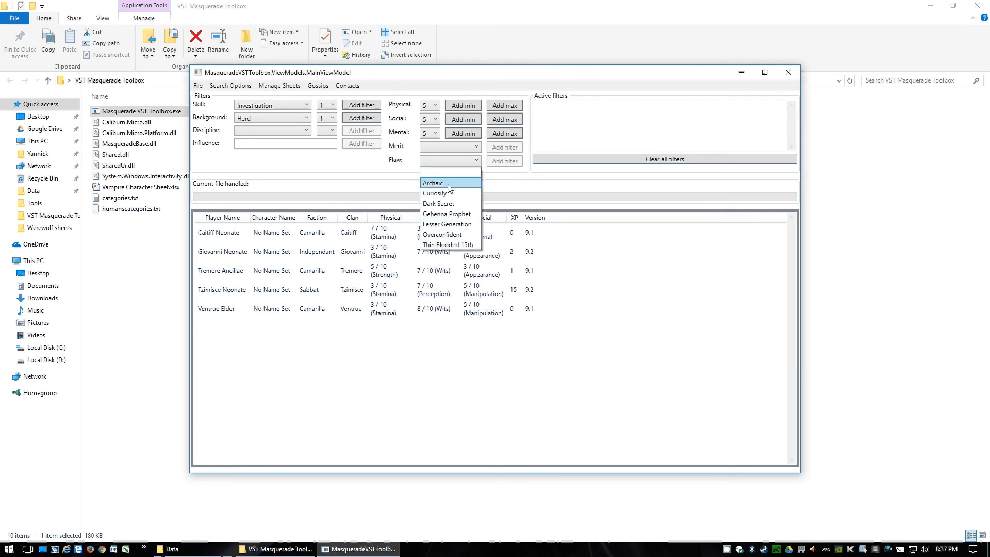
{"action": "left_click", "coordinate": [535, 181]}
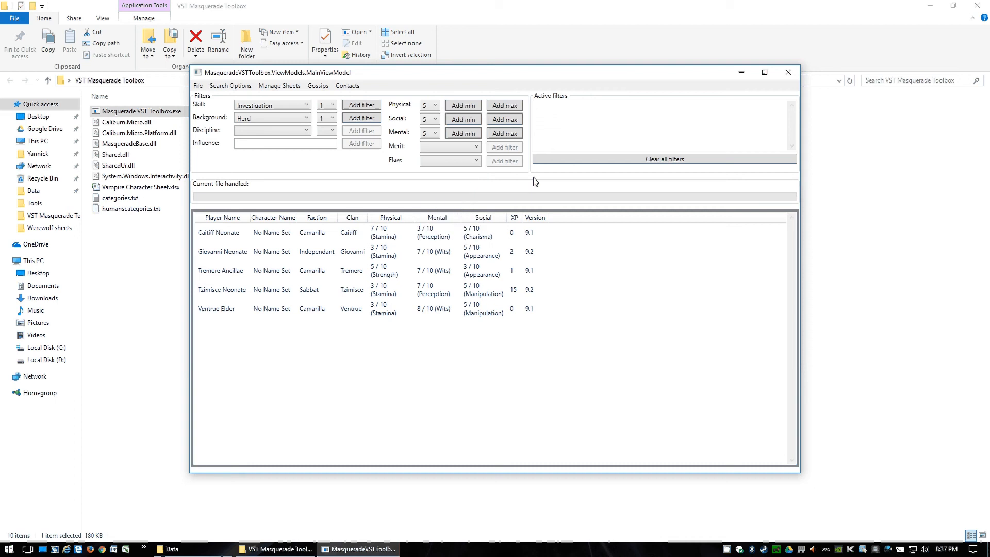
Filter the sheets by the Awareness skill and the Contacts background, each at a minimum level of 1.
{"action": "left_click", "coordinate": [309, 106]}
{"action": "left_click", "coordinate": [253, 126]}
{"action": "left_click", "coordinate": [366, 105]}
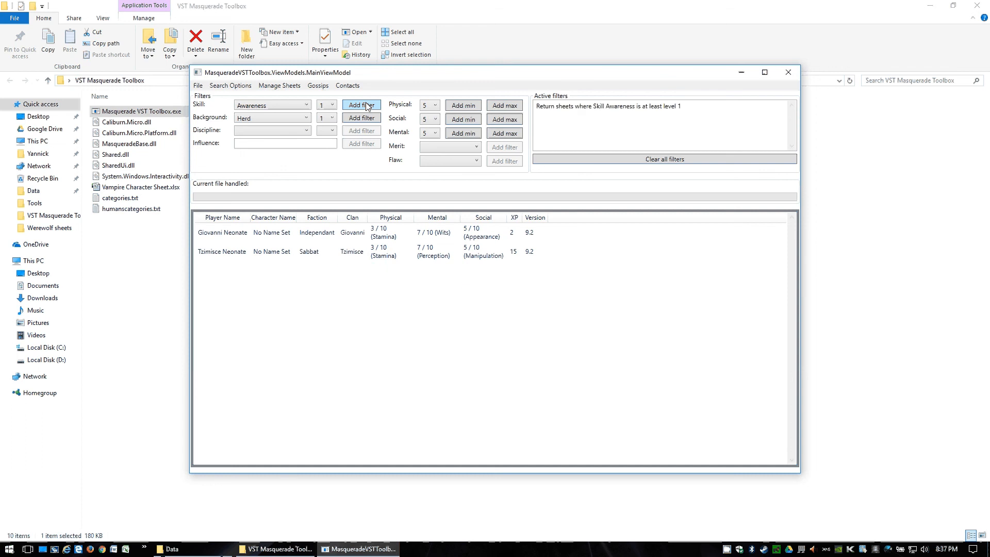
{"action": "left_click", "coordinate": [284, 121]}
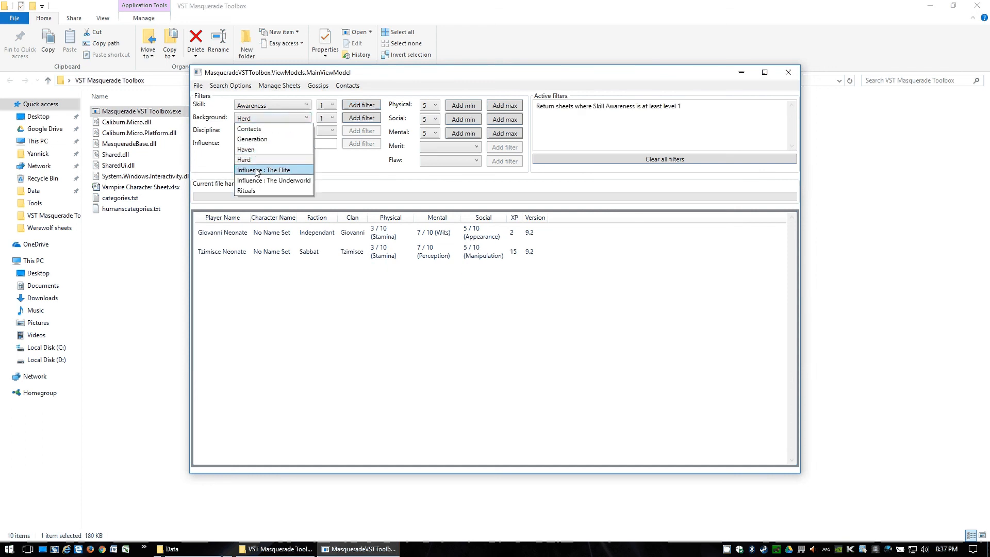
{"action": "left_click", "coordinate": [249, 129]}
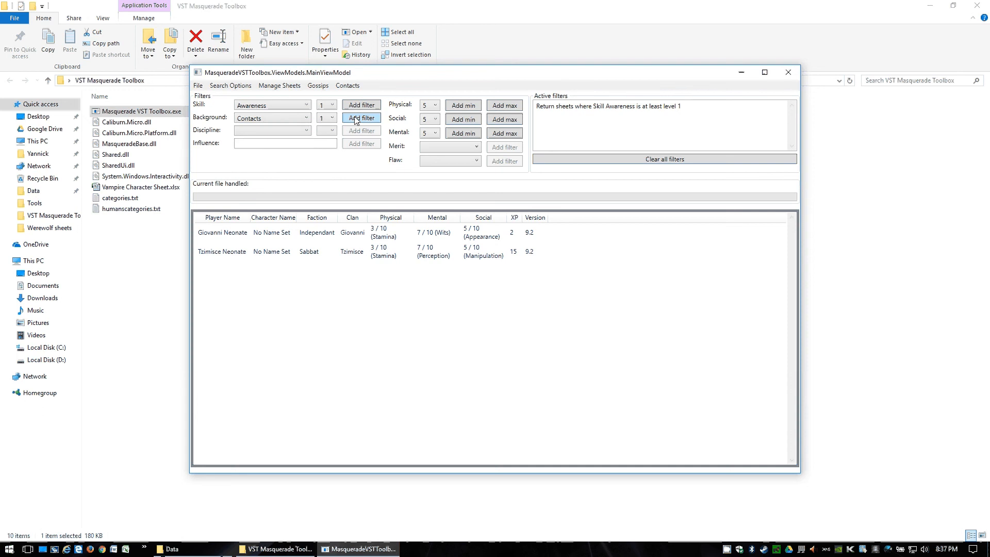
{"action": "left_click", "coordinate": [361, 118]}
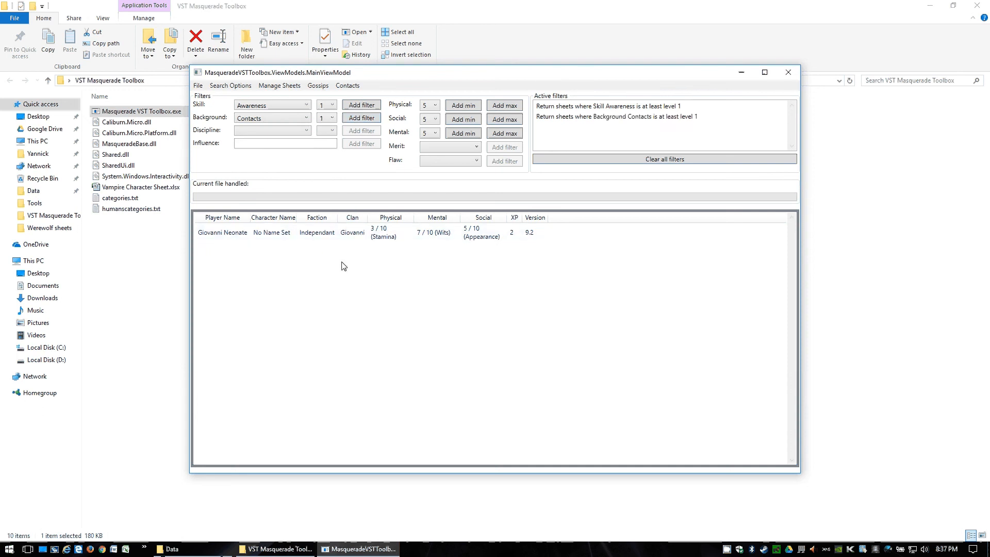
Look through the merits offered for the filtered sheets, and clear all filters.
{"action": "left_click", "coordinate": [477, 148]}
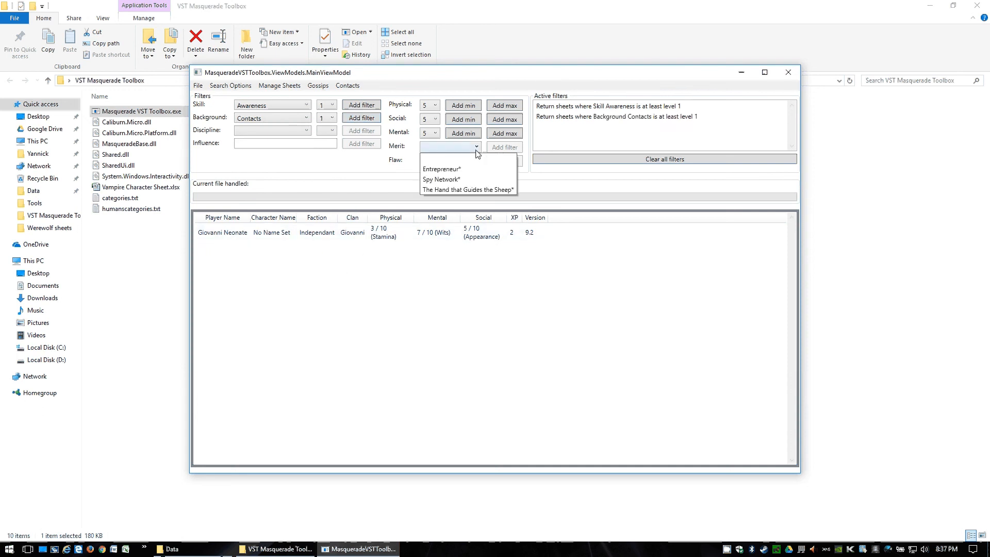
{"action": "left_click", "coordinate": [477, 149]}
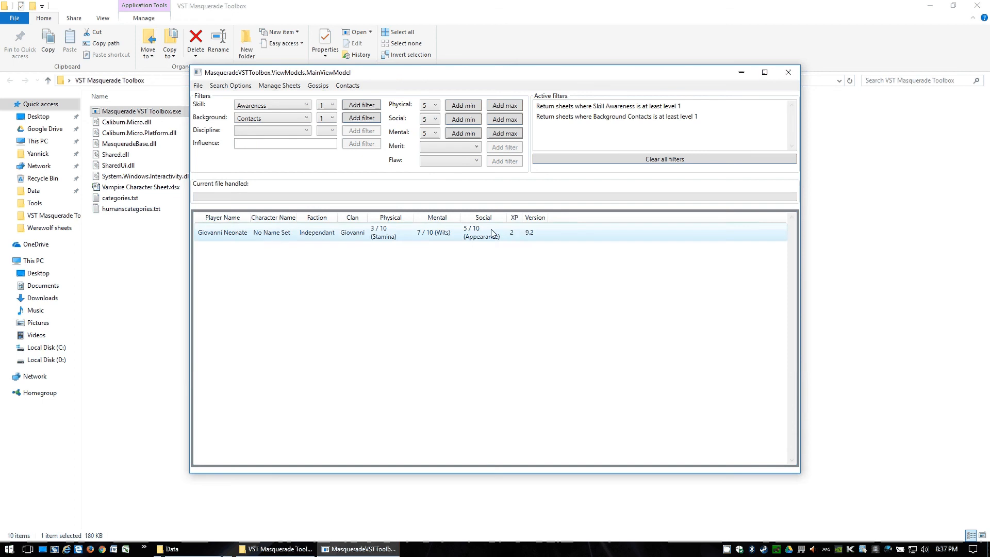
{"action": "left_click", "coordinate": [619, 159]}
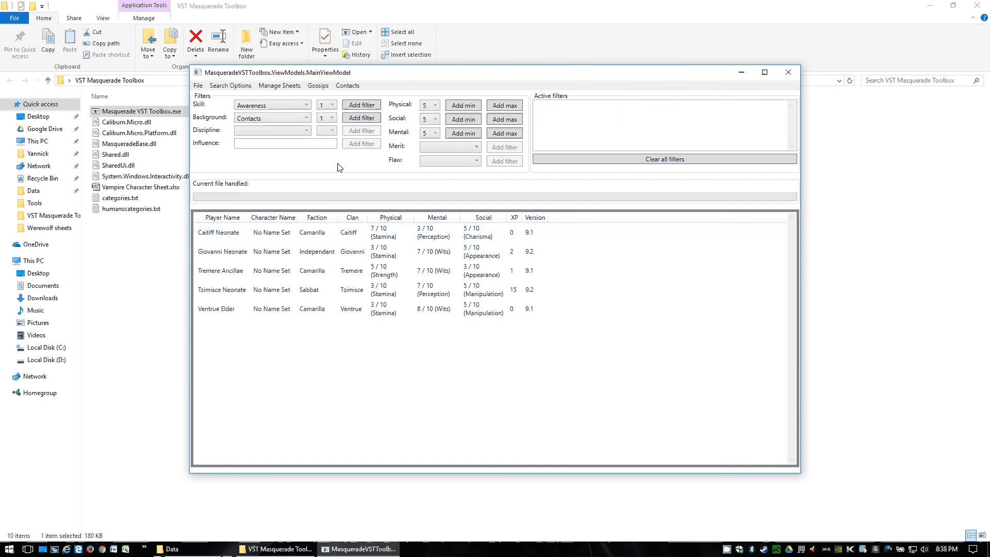
Filter the sheets by Awareness at a minimum level of 1, and examine the backgrounds, merits and flaws still offered.
{"action": "left_click", "coordinate": [367, 107]}
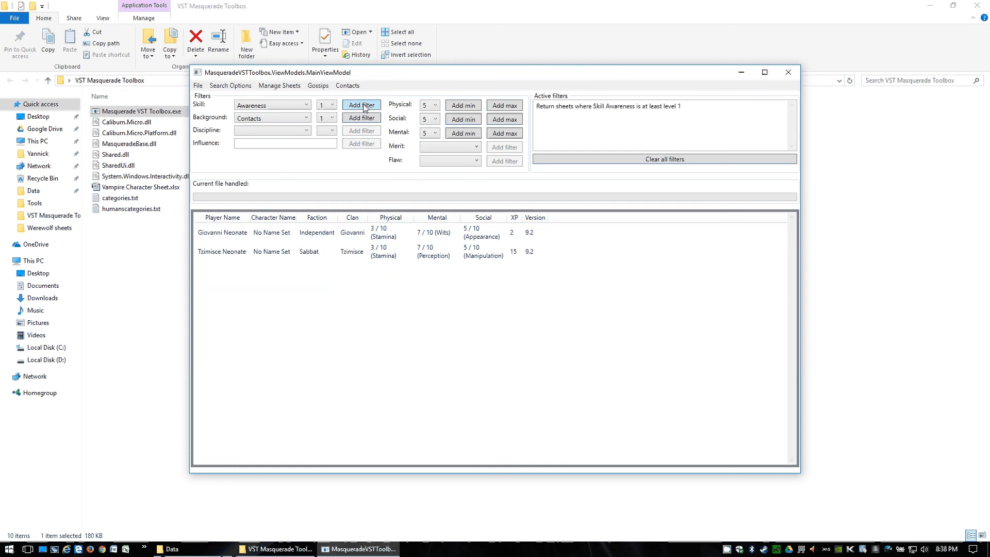
{"action": "left_click", "coordinate": [307, 119]}
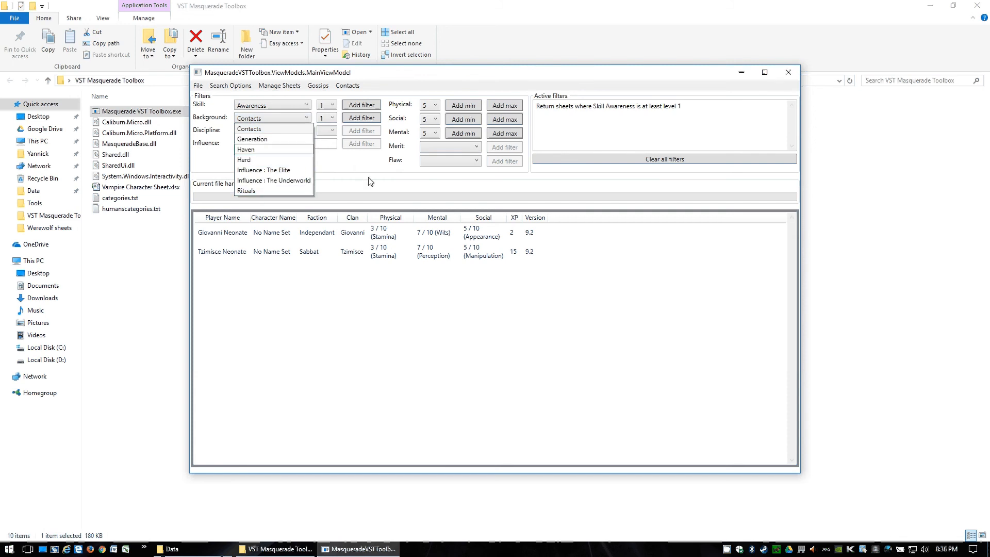
{"action": "left_click", "coordinate": [450, 162]}
{"action": "left_click", "coordinate": [457, 147]}
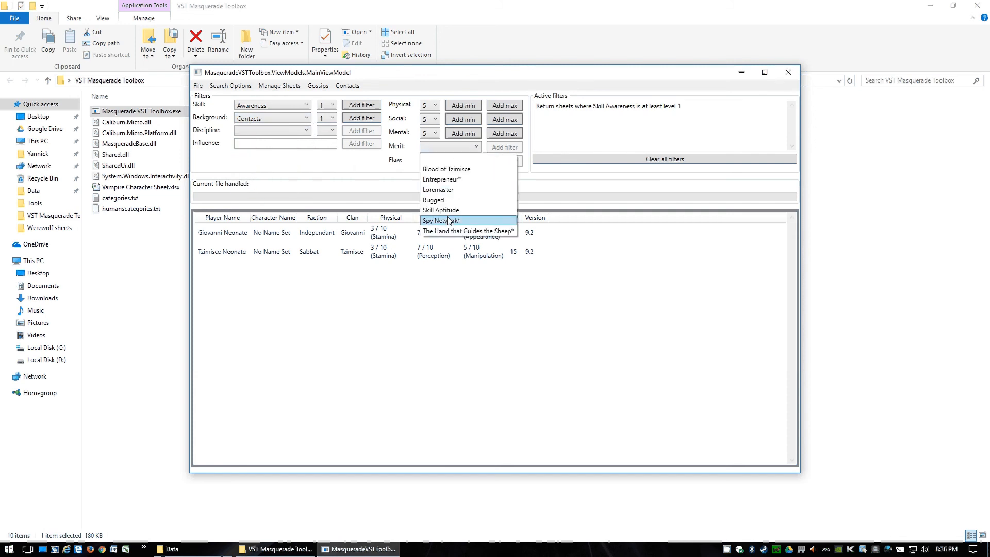
{"action": "left_click", "coordinate": [457, 147]}
{"action": "left_click", "coordinate": [458, 161]}
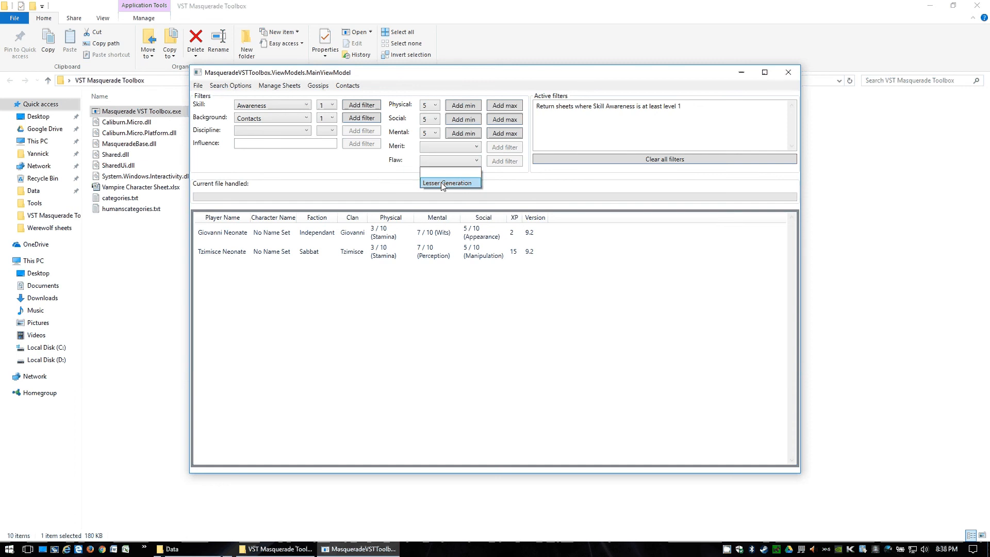
{"action": "left_click", "coordinate": [396, 178]}
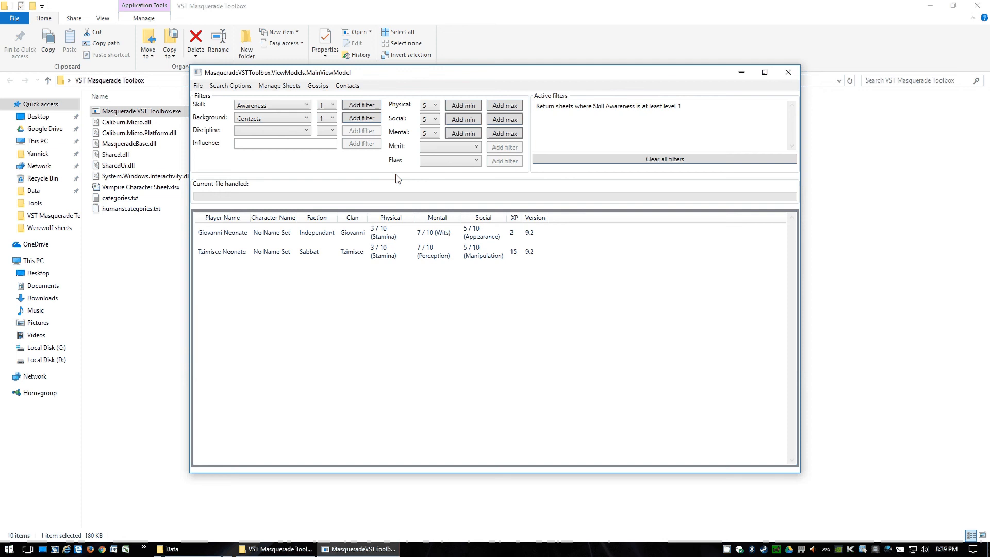
Clear the active Awareness filter, and filter the sheets by the Celerity discipline at a minimum level of 1.
{"action": "left_click", "coordinate": [542, 159]}
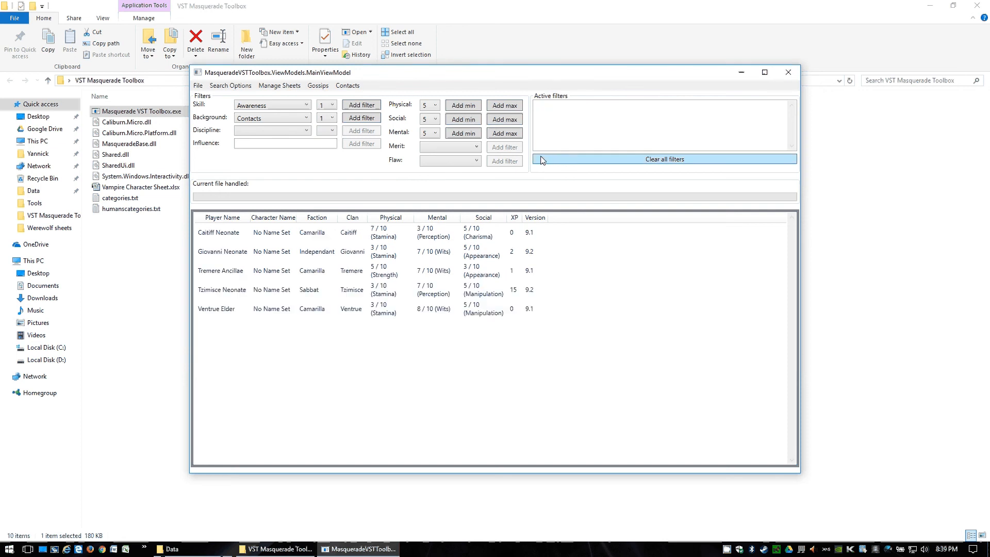
{"action": "left_click", "coordinate": [285, 132]}
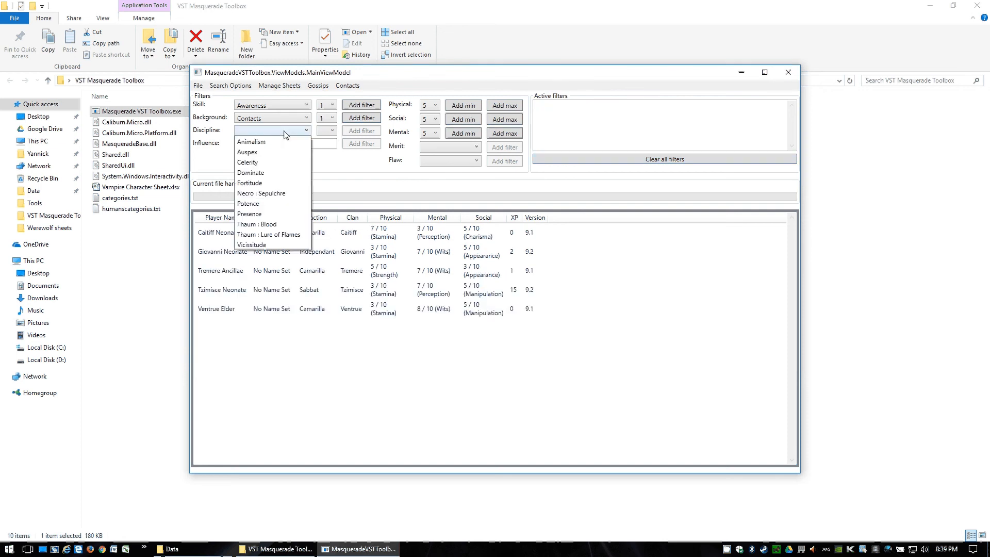
{"action": "left_click", "coordinate": [259, 163]}
{"action": "left_click", "coordinate": [330, 131]}
{"action": "left_click", "coordinate": [327, 140]}
{"action": "left_click", "coordinate": [359, 132]}
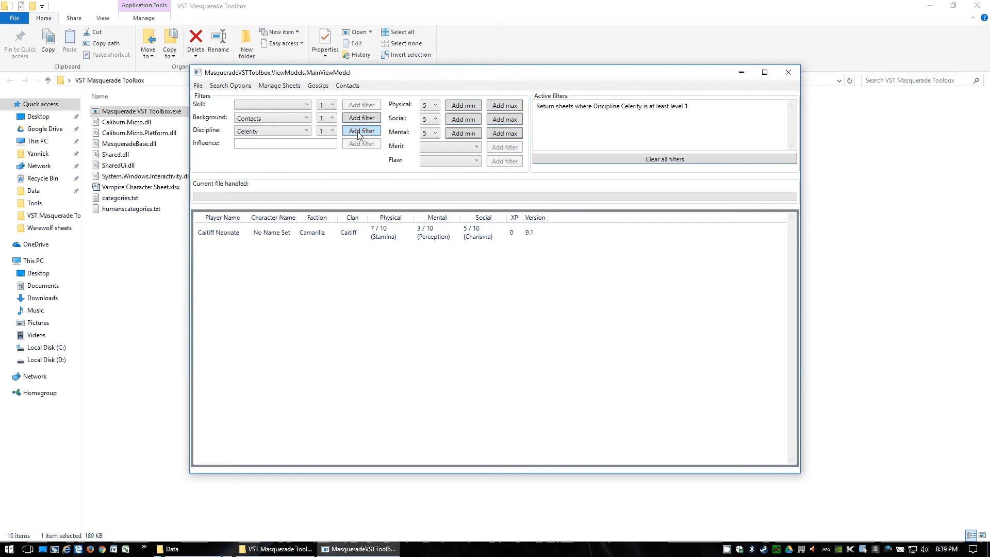
{"action": "left_click", "coordinate": [431, 231]}
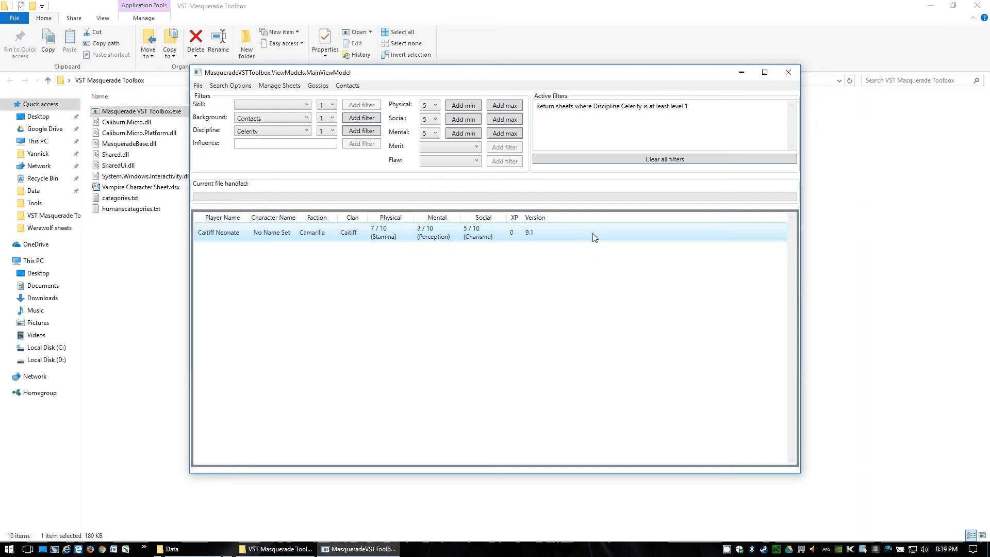
Clear all filters, and look over the search options for using existing skills, backgrounds, disciplines, merits and flaws.
{"action": "left_click", "coordinate": [578, 163]}
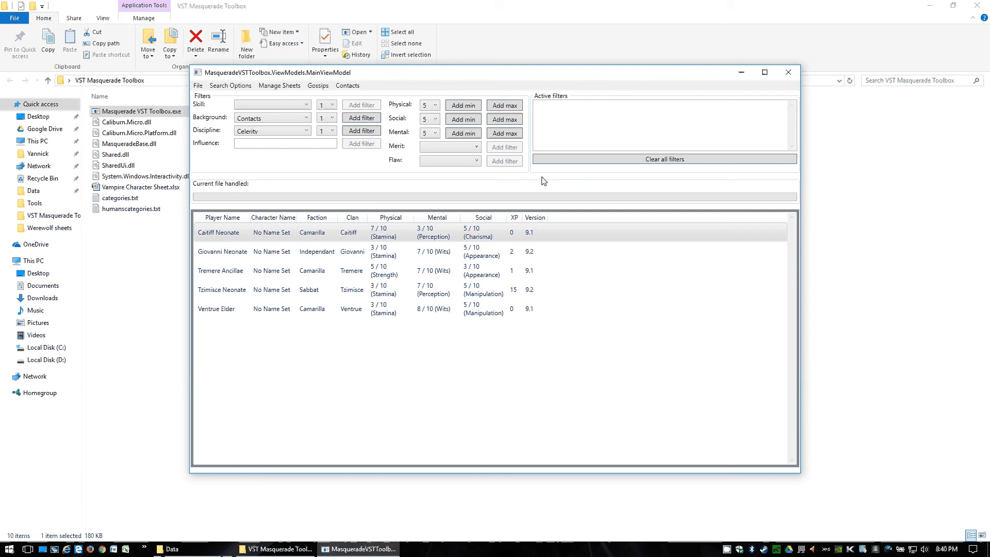
{"action": "left_click", "coordinate": [239, 88]}
{"action": "left_click", "coordinate": [239, 87]}
{"action": "left_click", "coordinate": [238, 88]}
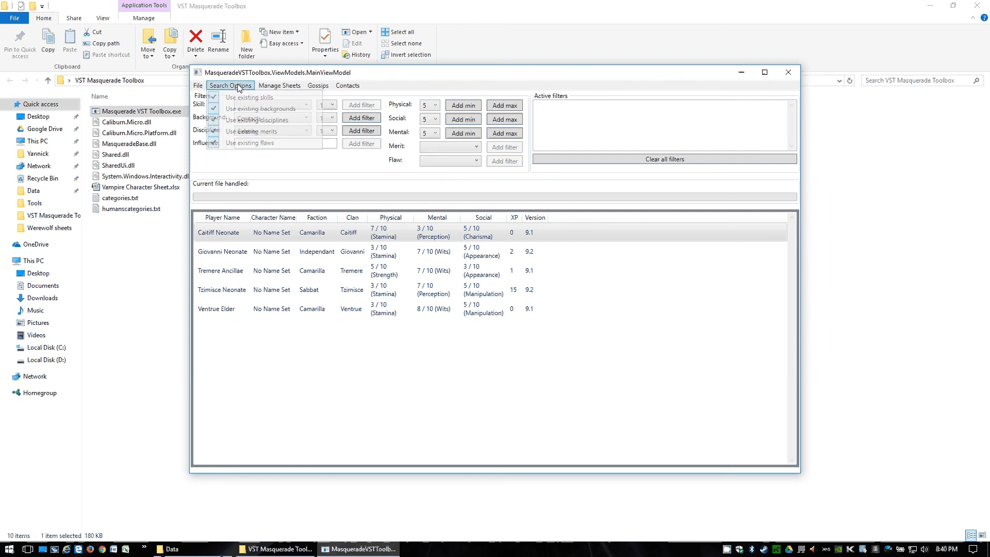
{"action": "left_click", "coordinate": [242, 89]}
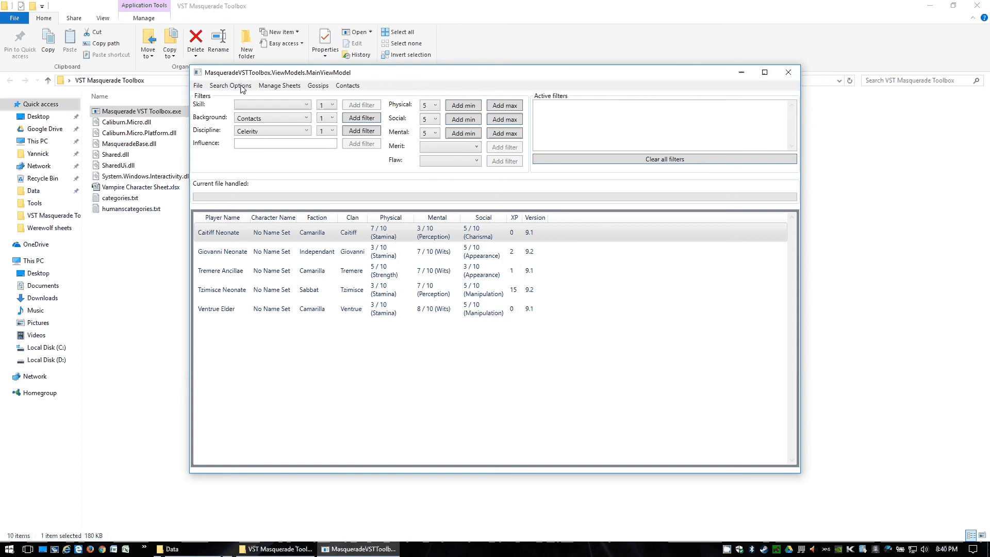